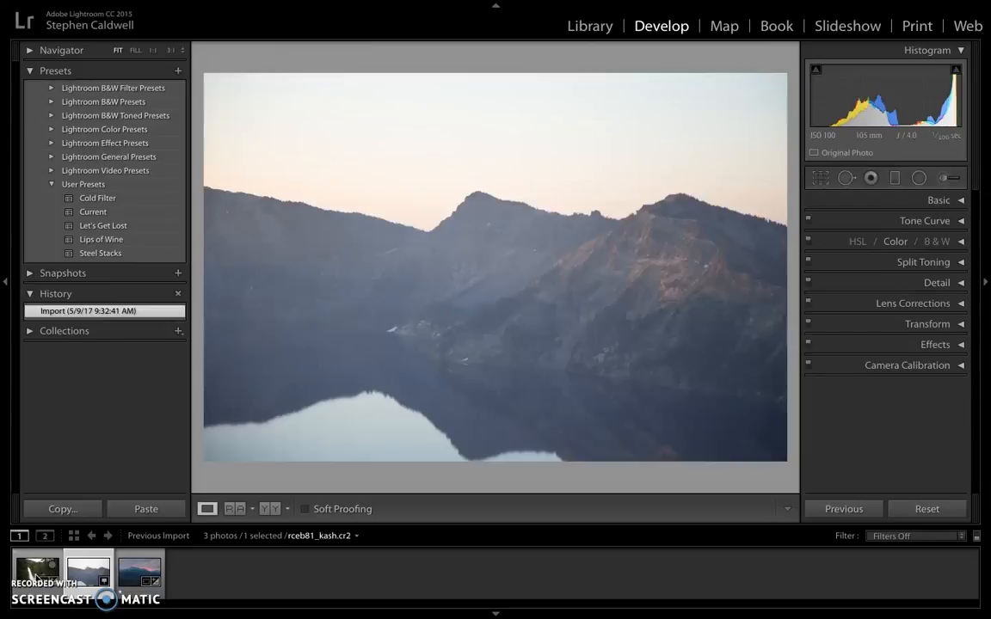
- Compare the waterfall photo with its unedited version by resetting its settings and restoring the latest Distortion Amount history state
click(31, 573)
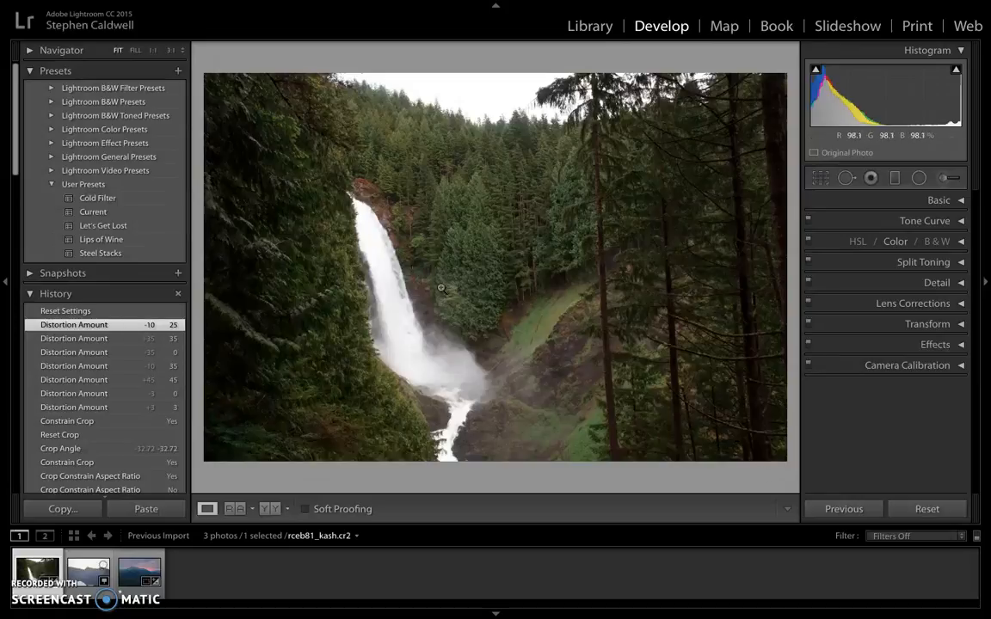
click(921, 509)
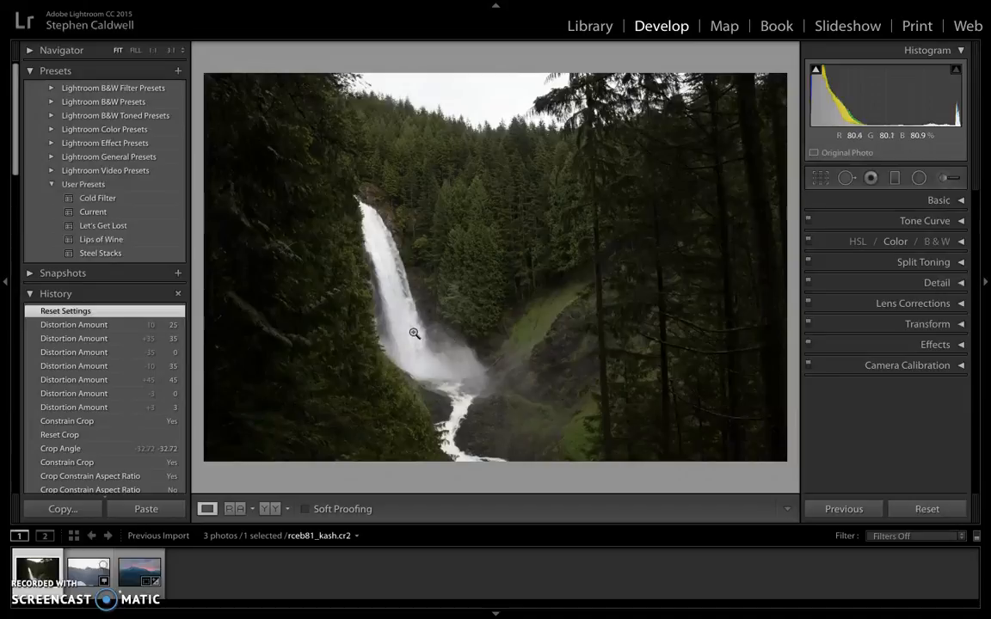
click(112, 331)
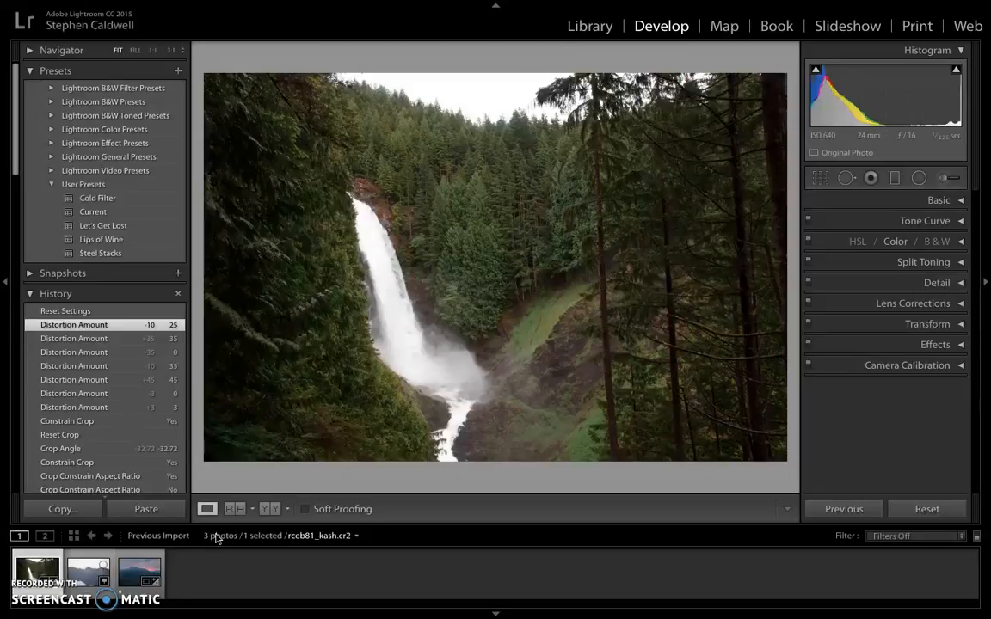
- Open the mountain lake photo and set its Exposure to -0.30
click(84, 572)
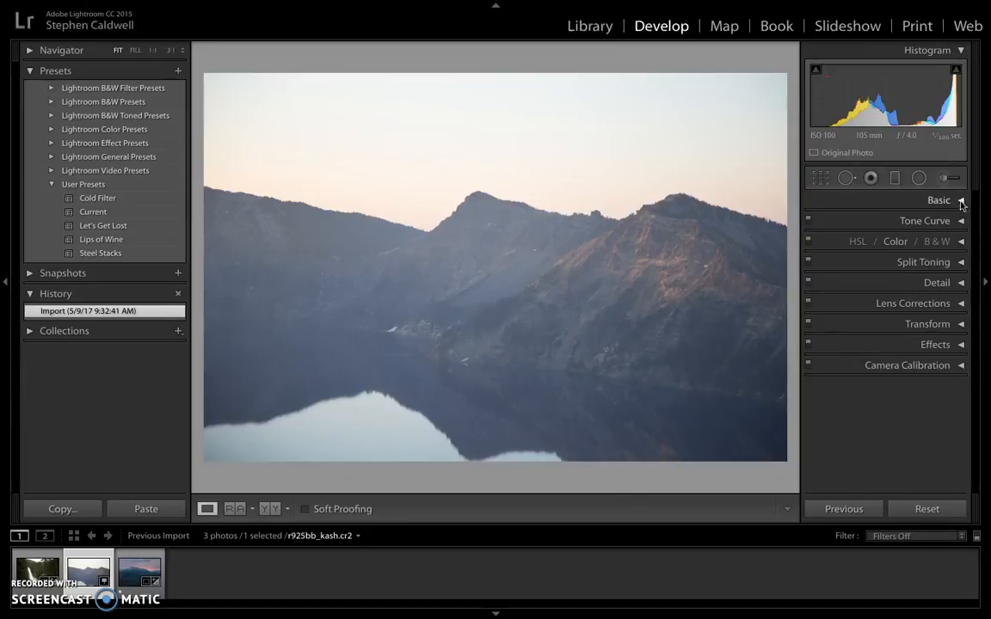
click(961, 201)
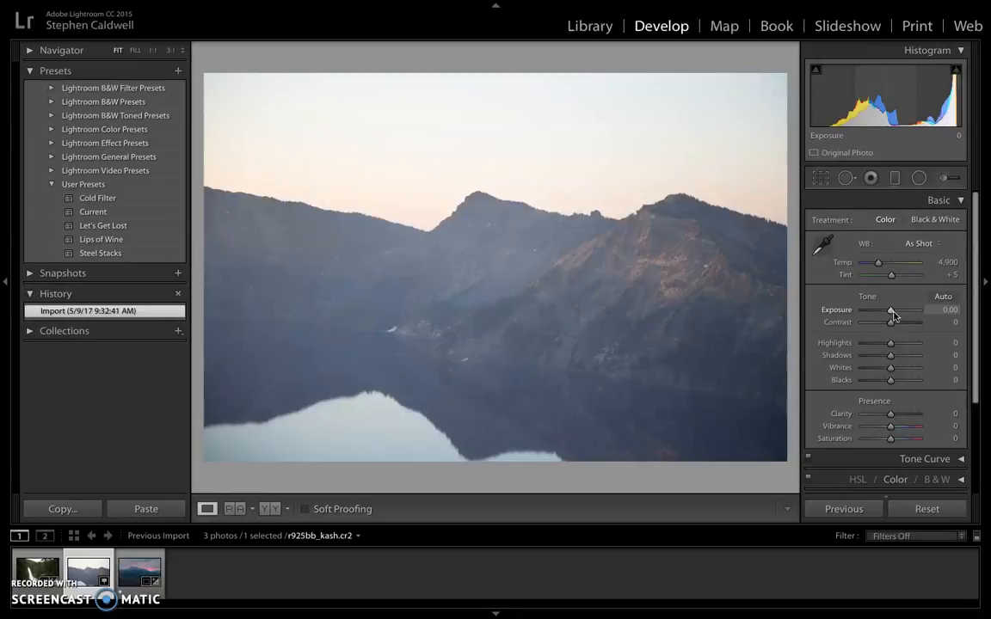
drag(890, 311, 888, 311)
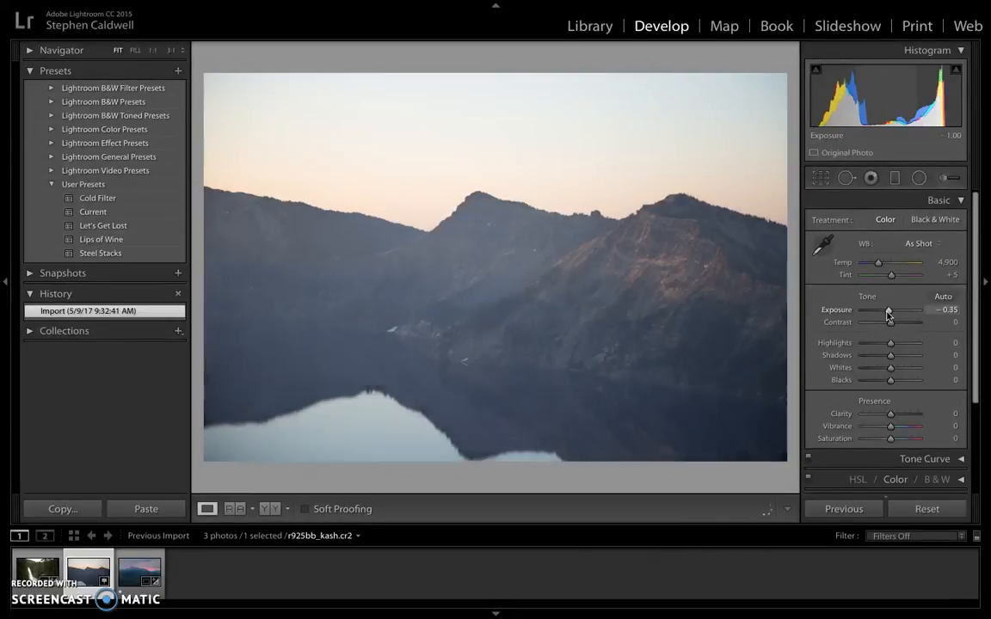
click(949, 310)
key(BackSpace)
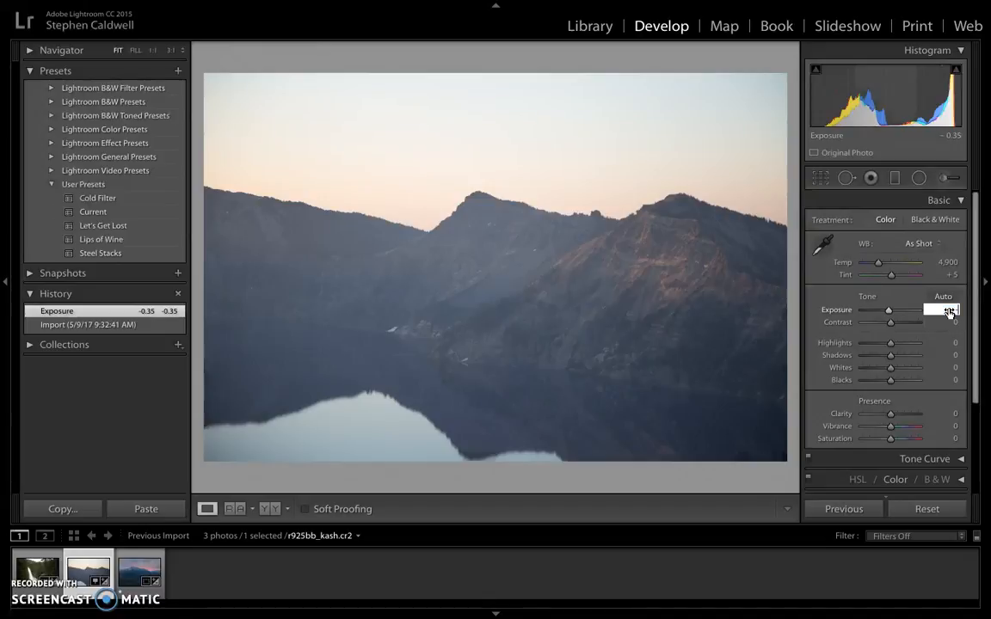
text(-.2)
key(Return)
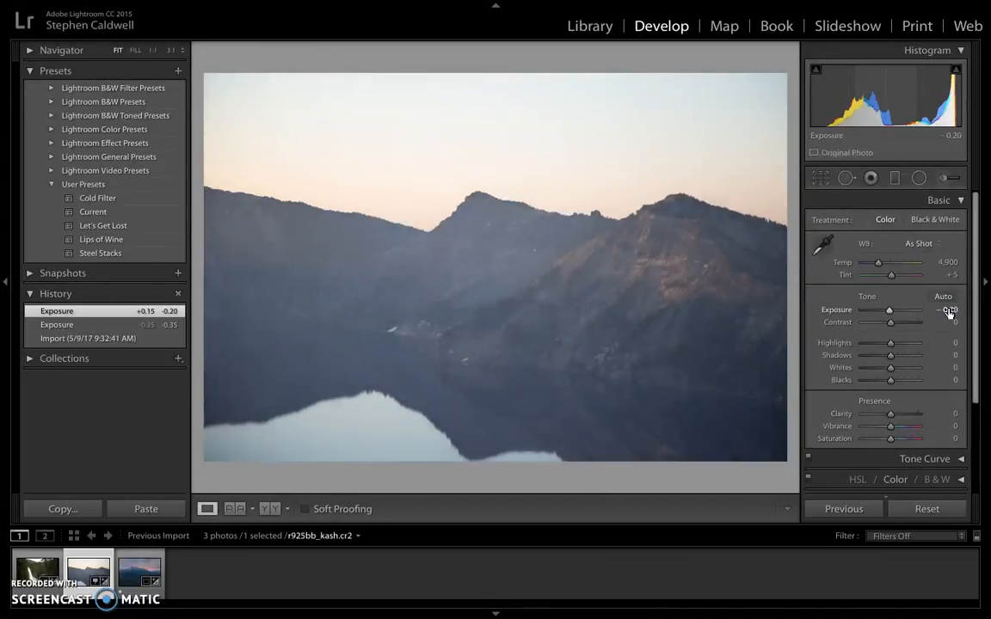
click(946, 311)
key(BackSpace)
text(-.3)
key(Return)
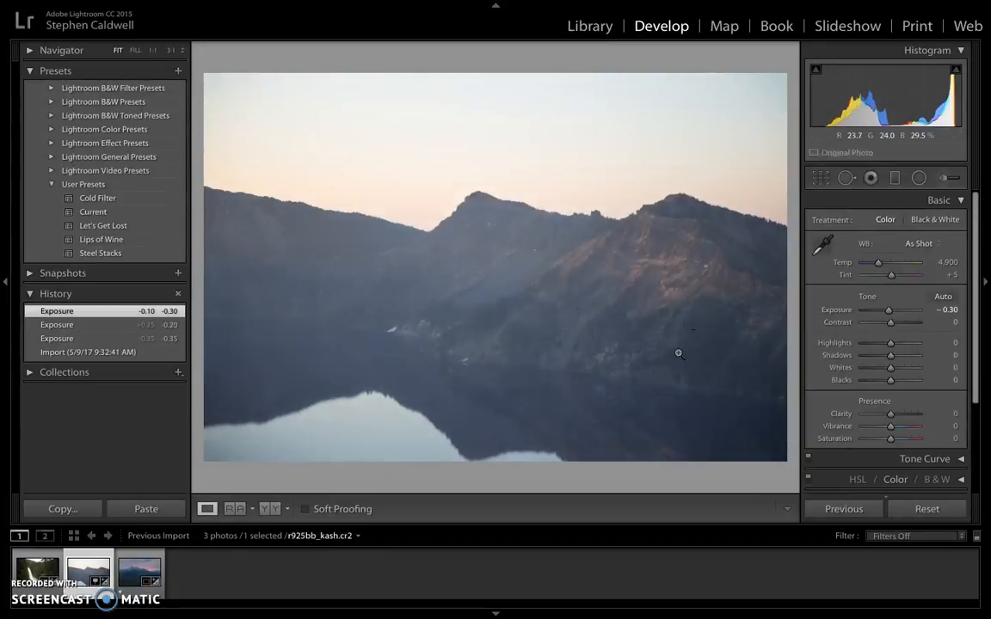
- Compare the exposure change by setting Exposure to 0 and back to -0.30
click(953, 311)
text(0)
key(Return)
text(-.3)
key(Return)
key(Return)
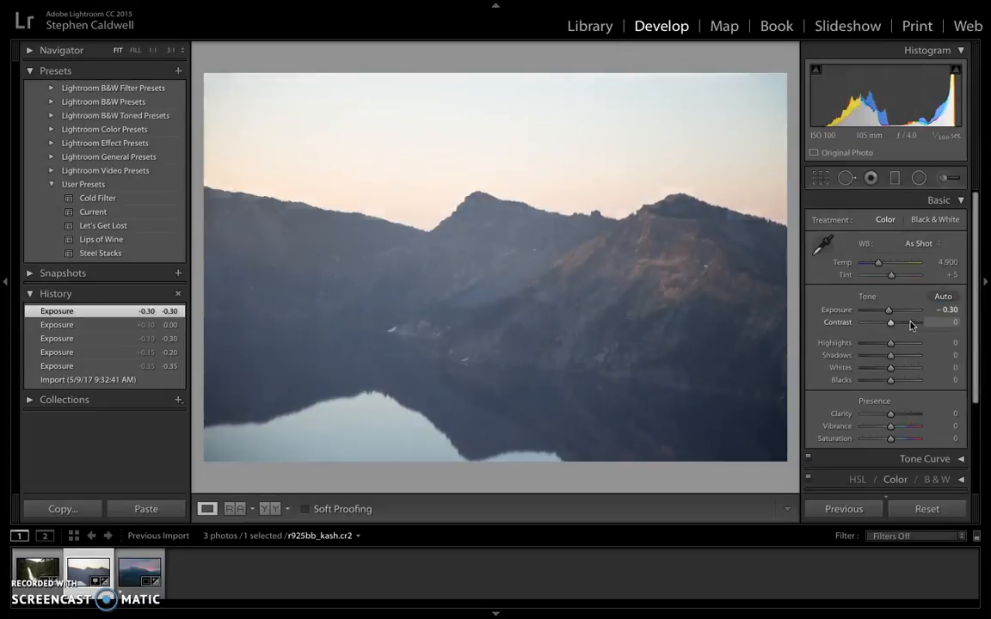
- Set the mountain lake photo's Contrast to +10
drag(914, 325, 890, 325)
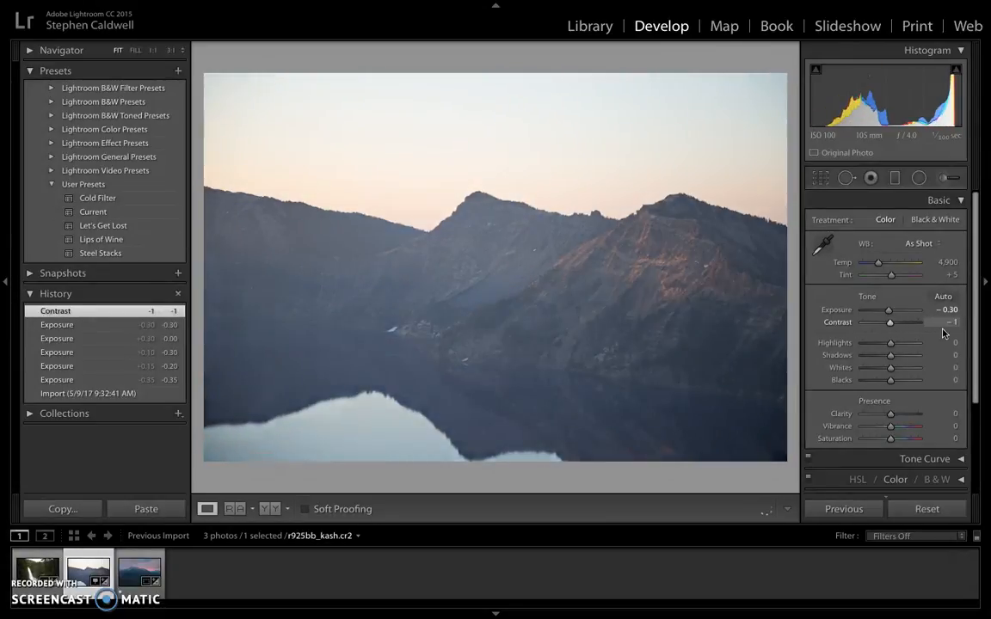
click(946, 321)
text(5)
key(Return)
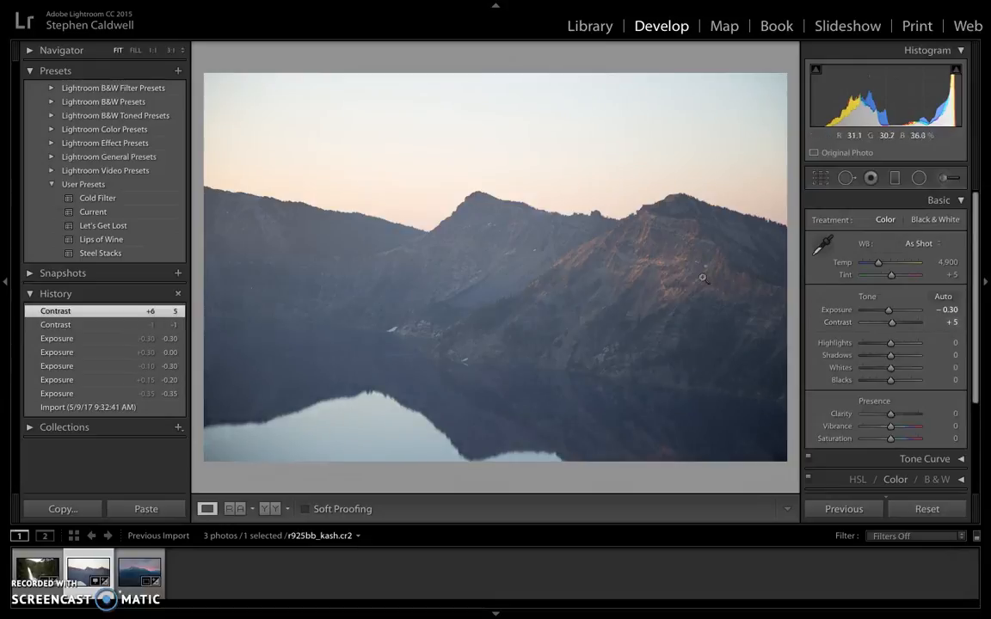
click(952, 321)
text(10)
key(Return)
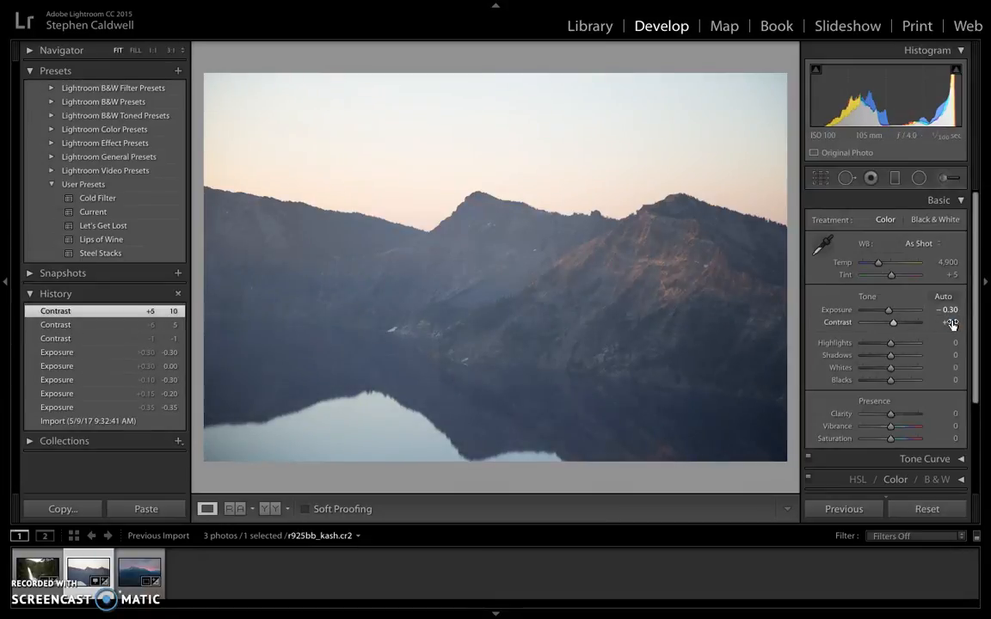
- Compare the contrast change by setting Contrast to 0 and back to +10
click(954, 323)
text(0)
key(Return)
click(954, 323)
text(10)
key(Return)
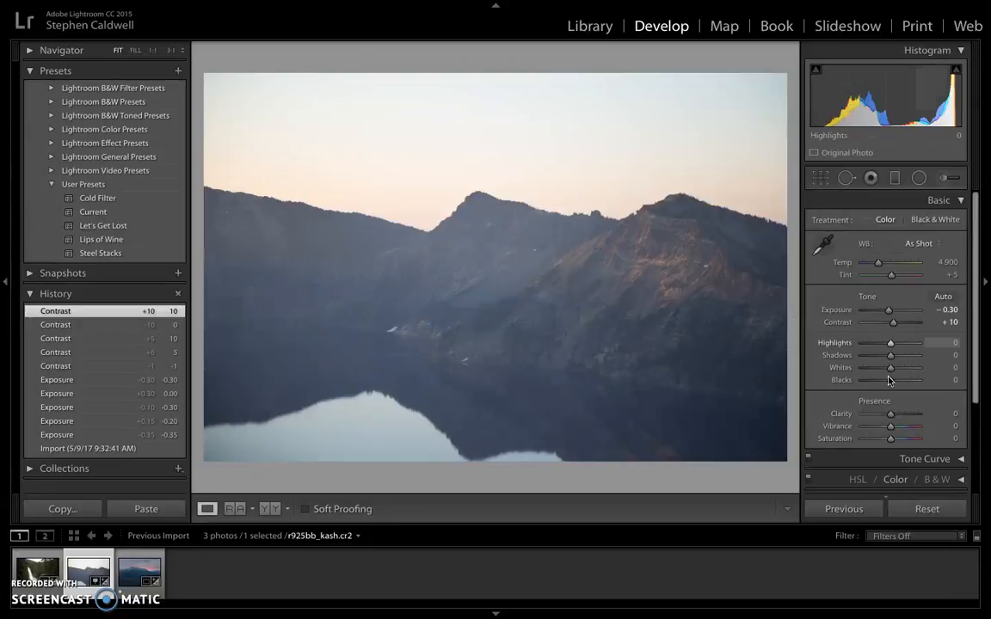
- Take a brief look at the tone curve, and lower the photo's Highlights to -100
click(955, 459)
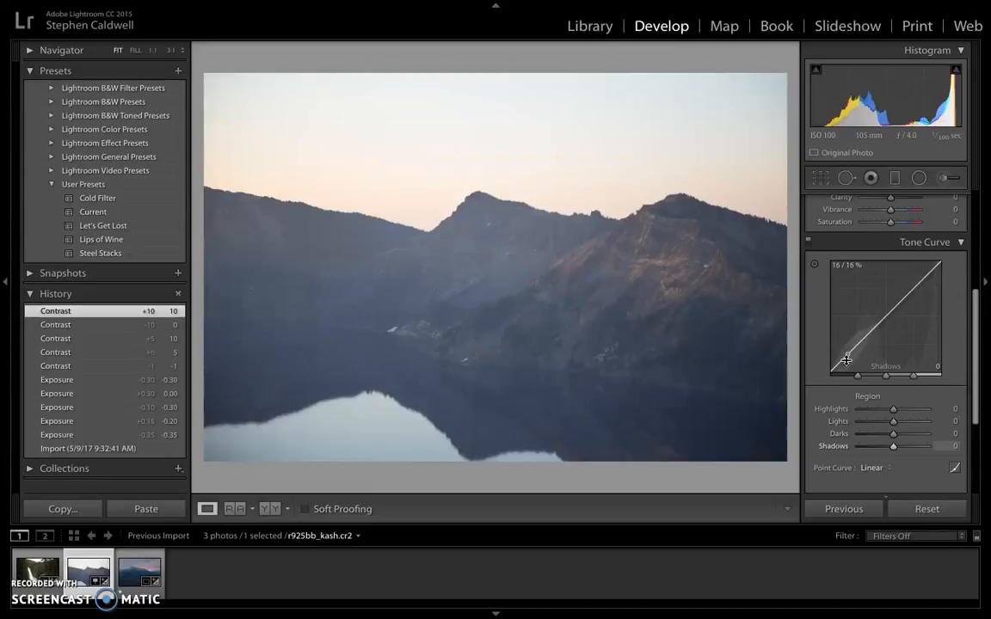
click(933, 242)
scroll(924, 257, up, 2)
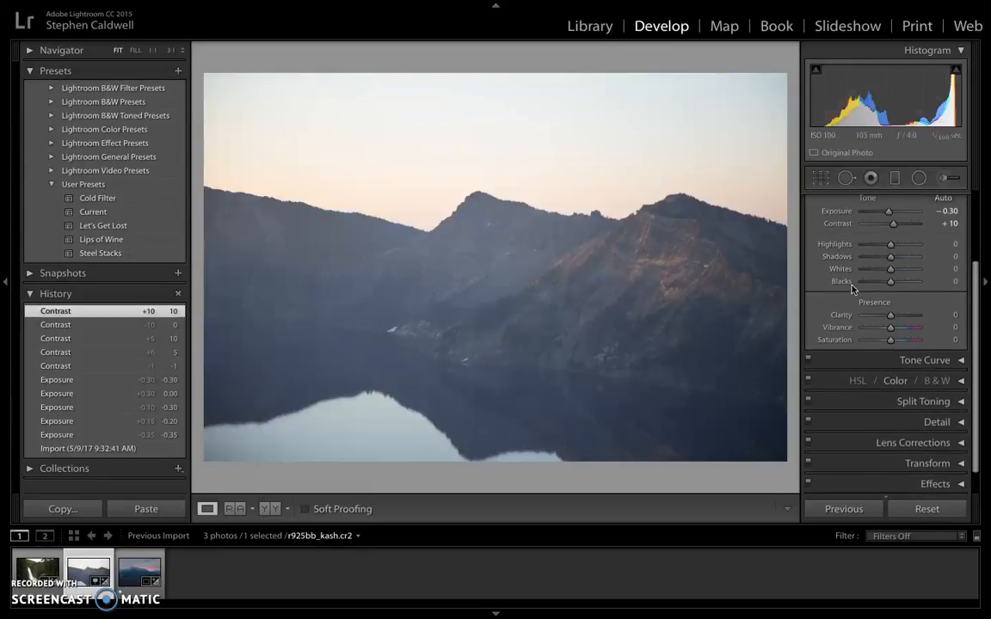
scroll(851, 289, up, 2)
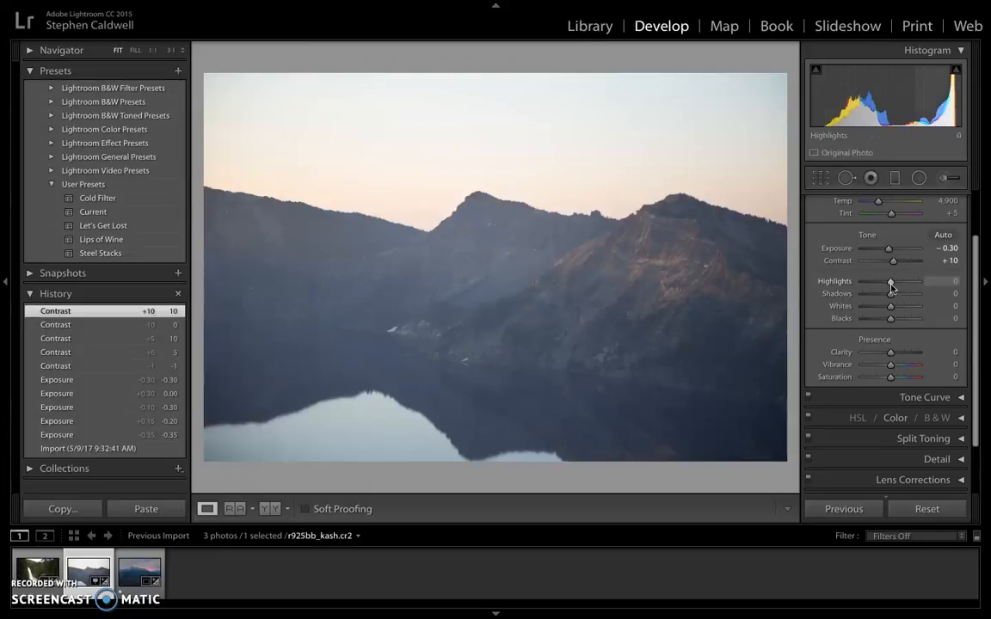
drag(889, 288, 839, 273)
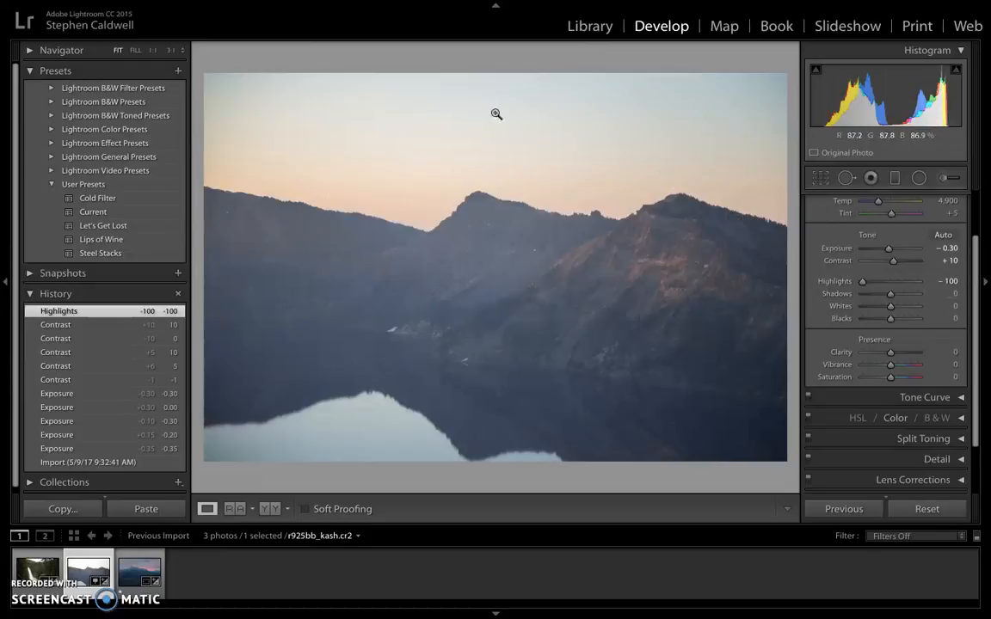
drag(862, 281, 796, 276)
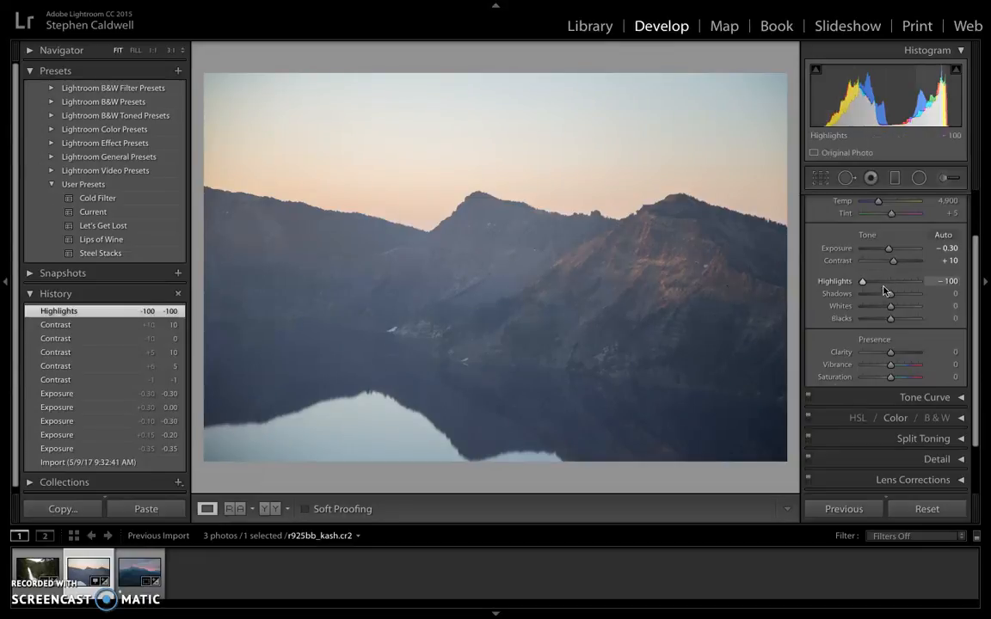
- Lower the photo's Shadows to -25
mouse_move(887, 294)
mouse_down()
mouse_move(869, 293)
mouse_move(922, 293)
mouse_move(851, 298)
mouse_move(918, 301)
mouse_move(881, 303)
mouse_up()
click(948, 294)
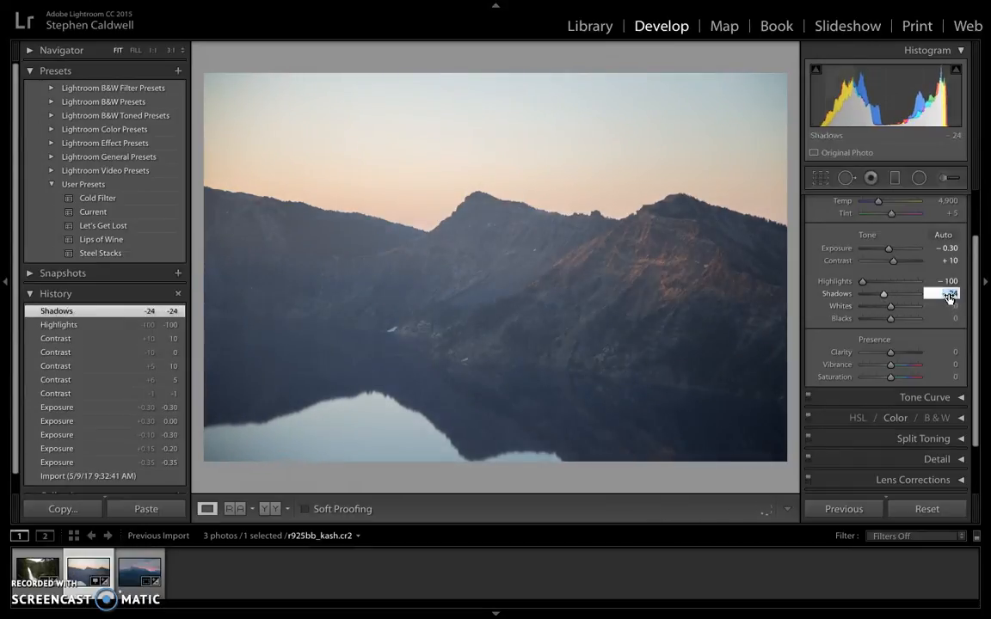
text(-25)
key(Return)
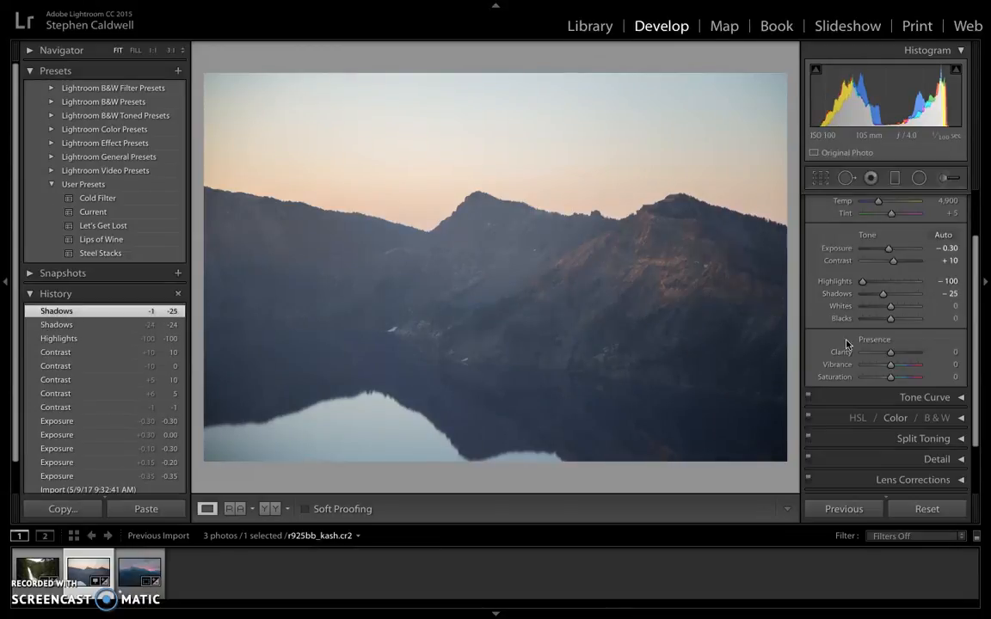
- Try Whites at -100, and settle on a Whites value of -20
drag(893, 310, 834, 307)
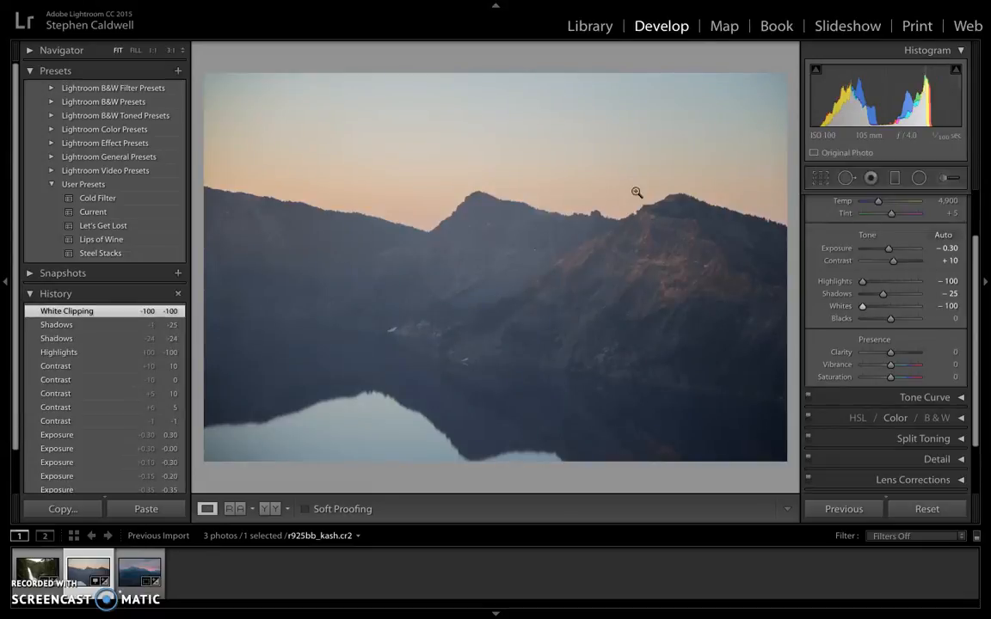
click(946, 304)
key(BackSpace)
text(-10)
key(Return)
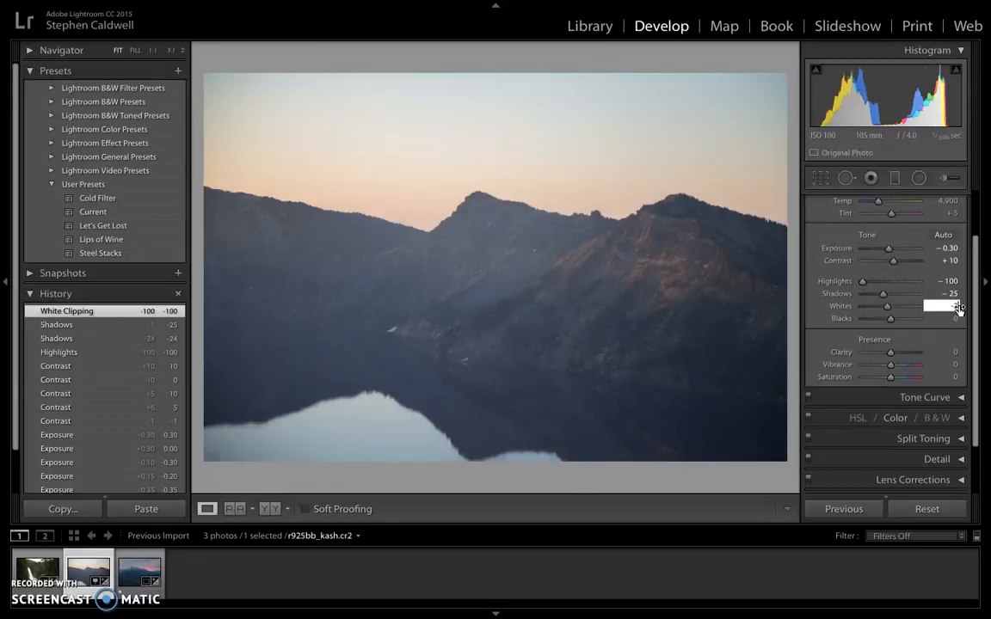
key(Return)
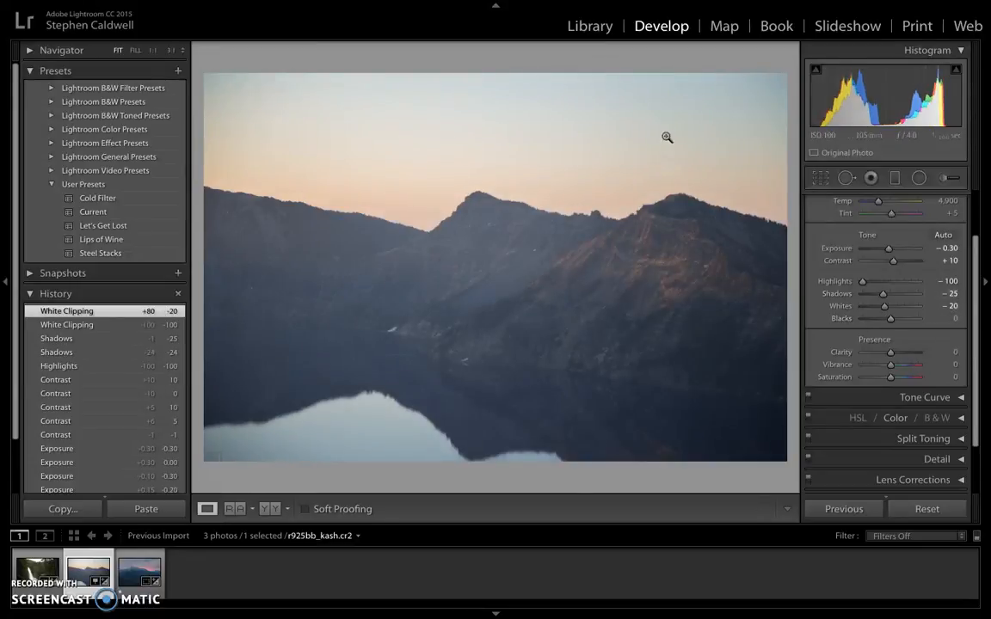
- Try raising the Blacks slightly, and set them back to 0
mouse_move(890, 318)
mouse_down()
mouse_move(832, 316)
mouse_move(948, 328)
mouse_move(858, 320)
mouse_move(895, 324)
mouse_move(897, 333)
mouse_move(852, 328)
mouse_move(927, 336)
mouse_move(857, 322)
mouse_move(892, 320)
mouse_up()
click(945, 319)
text(0)
key(Return)
scroll(944, 305, up, 1)
scroll(944, 301, up, 1)
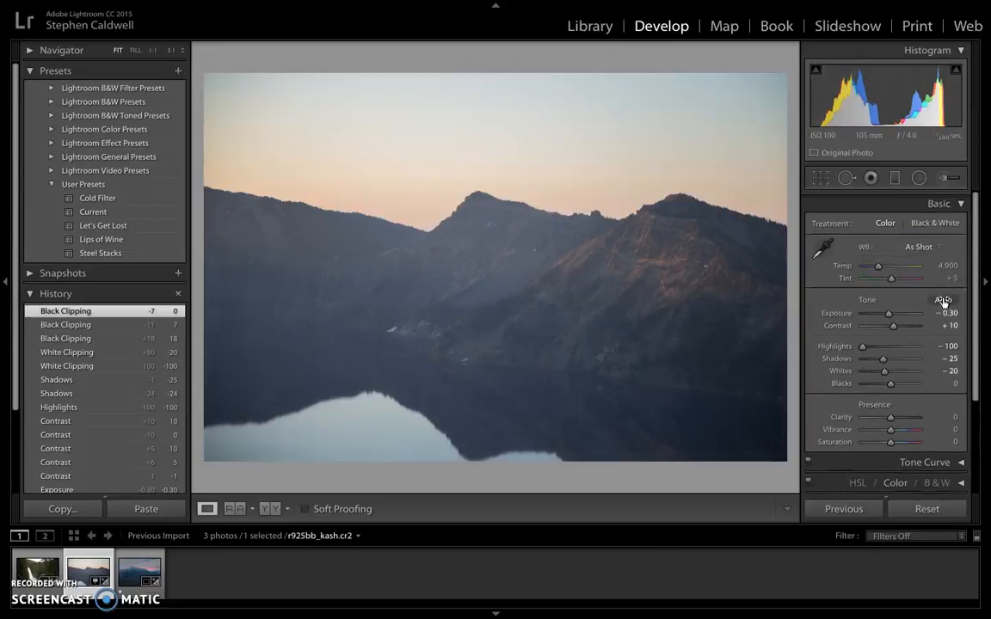
- Close the basic adjustments, open the color adjustments for red, and shift the red Hue to +100
click(961, 200)
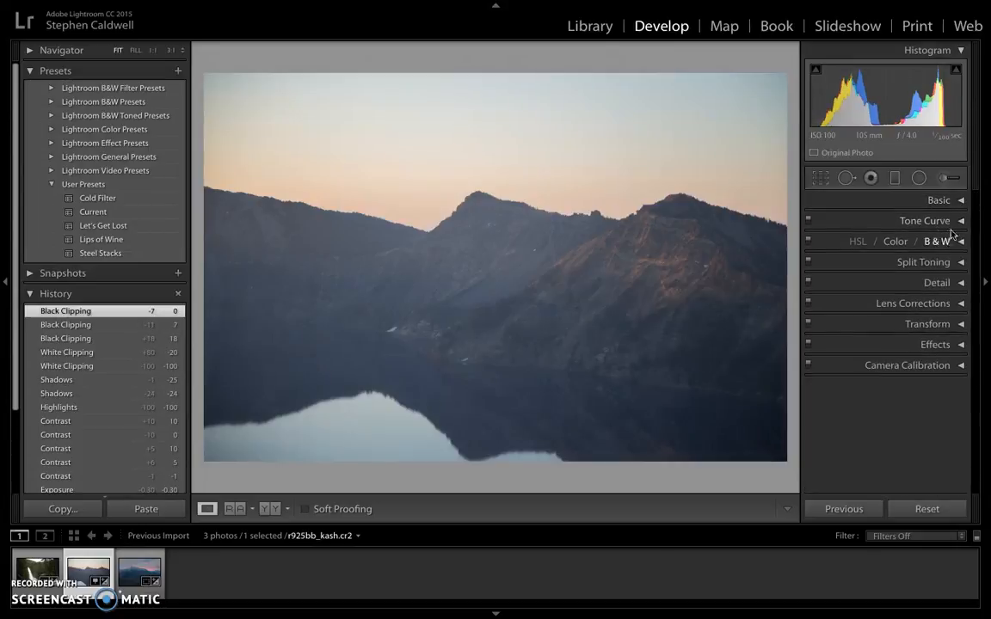
click(962, 242)
click(829, 261)
drag(893, 298, 836, 295)
drag(941, 301, 945, 299)
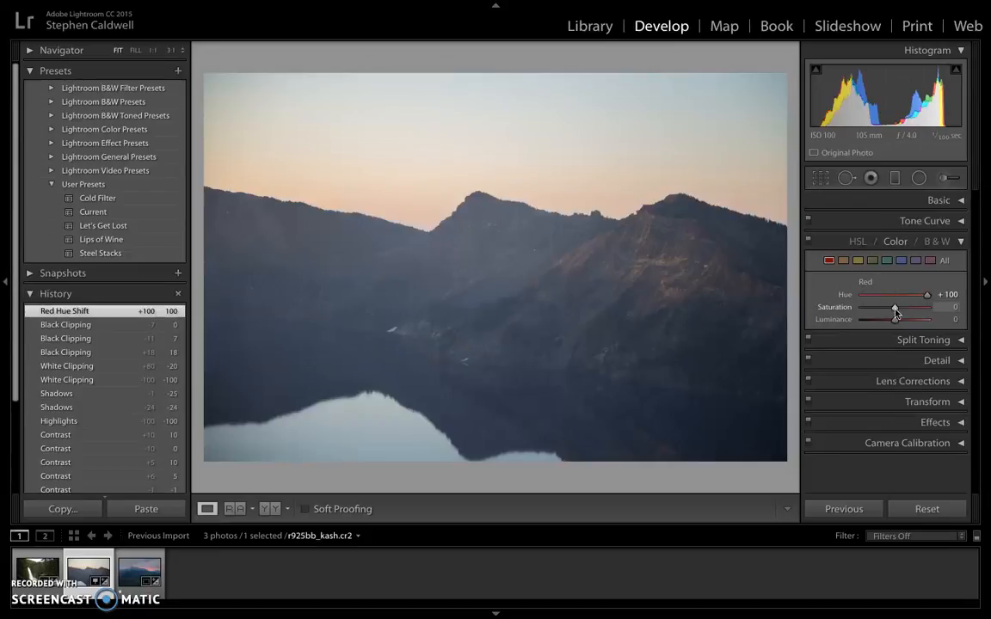
- Try red Saturation and Luminance at +100 with the red Hue at -64
drag(896, 308, 936, 315)
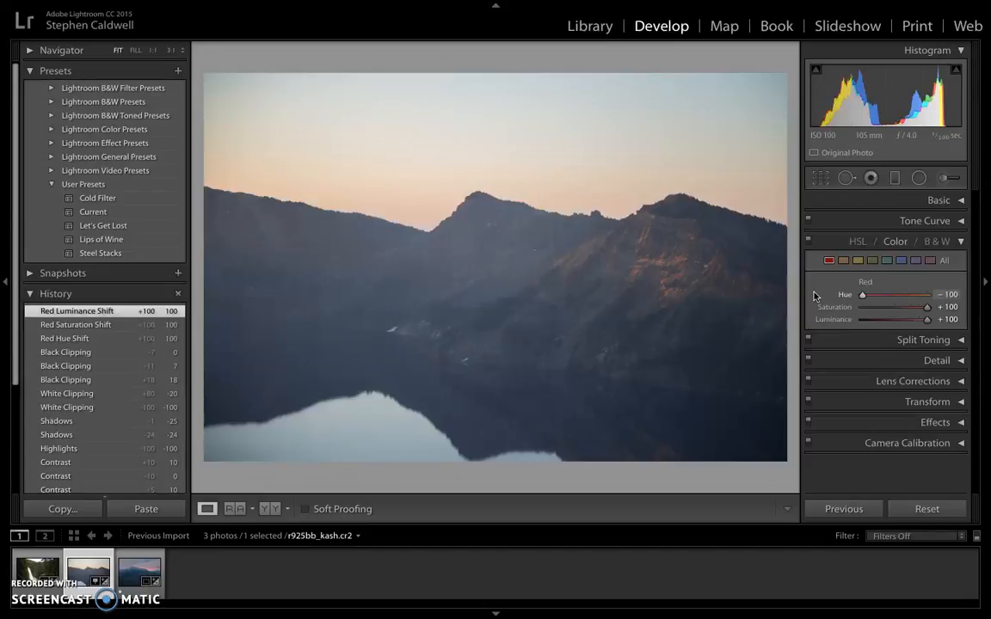
drag(863, 295, 927, 295)
drag(928, 295, 872, 300)
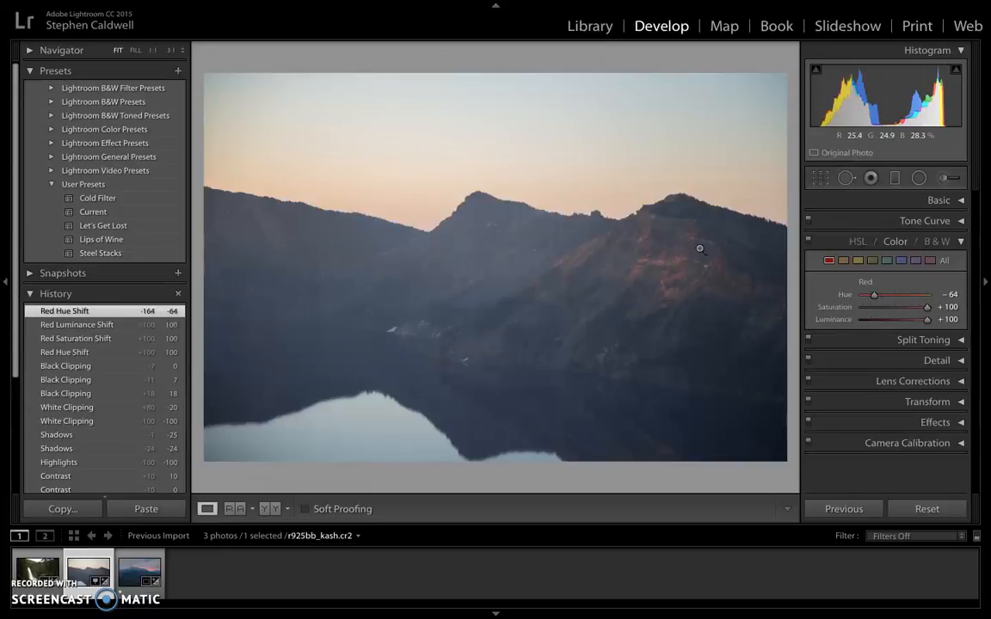
- Reset the red Saturation and red Luminance to 0
click(950, 307)
text(0)
key(Return)
click(948, 321)
text(0)
key(Return)
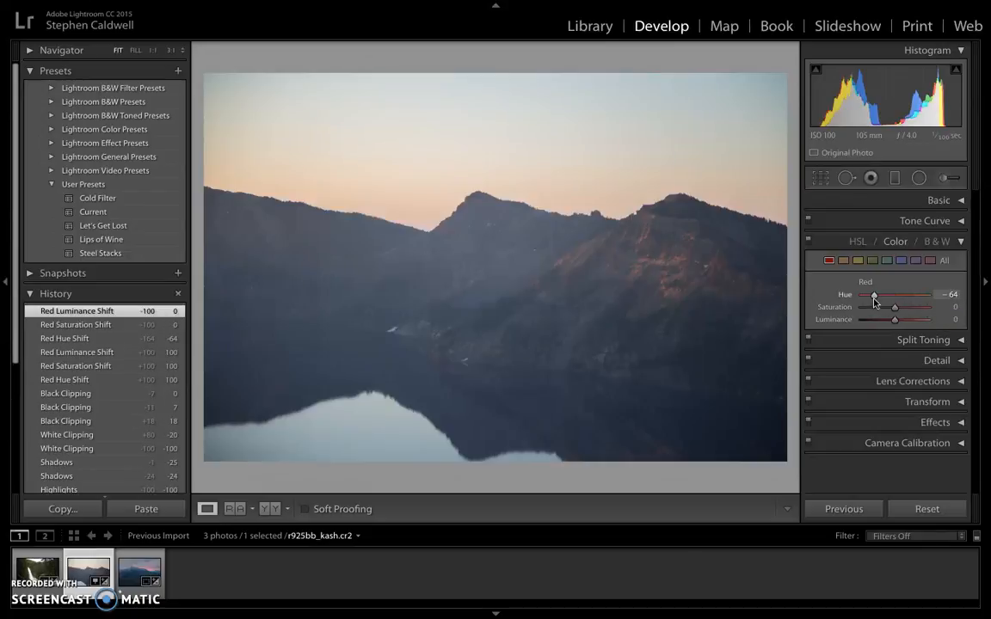
- Set the red Hue to -100 and raise the red Saturation to +50
drag(830, 295, 838, 296)
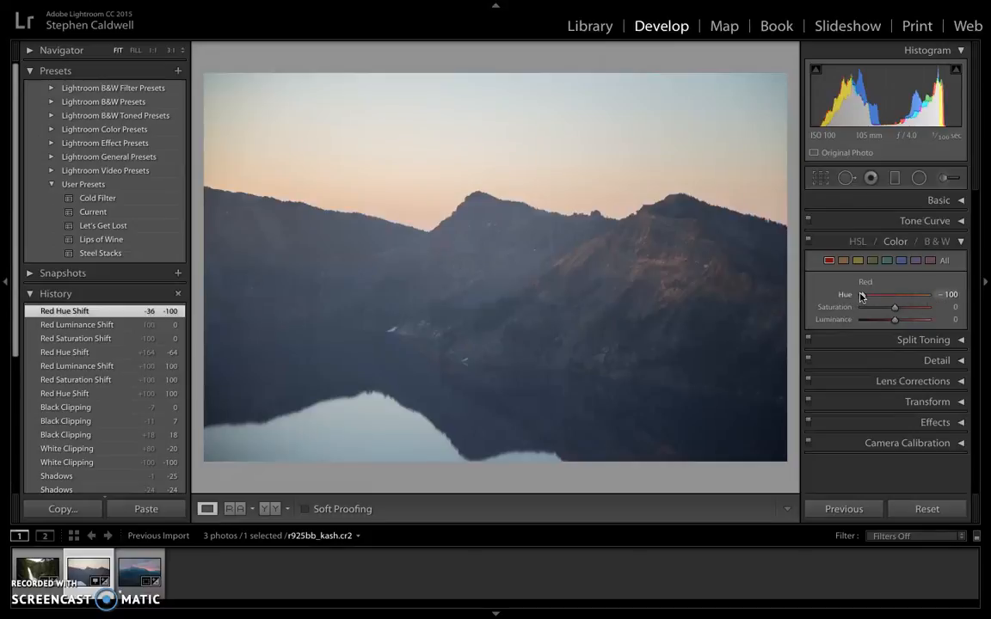
mouse_move(874, 297)
mouse_down()
mouse_move(916, 303)
mouse_move(891, 302)
mouse_up()
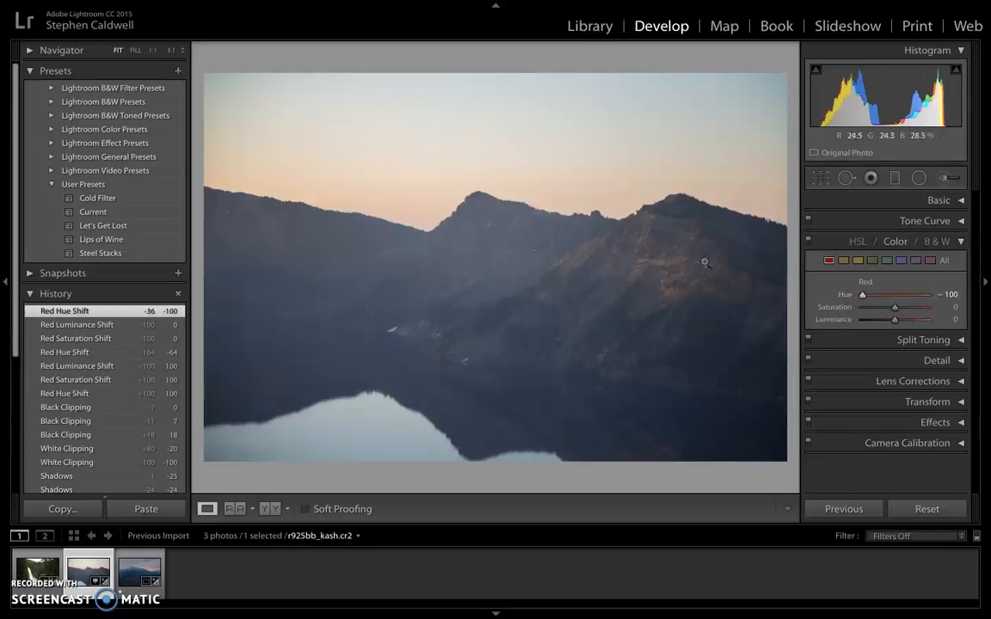
click(951, 307)
text(25)
key(Return)
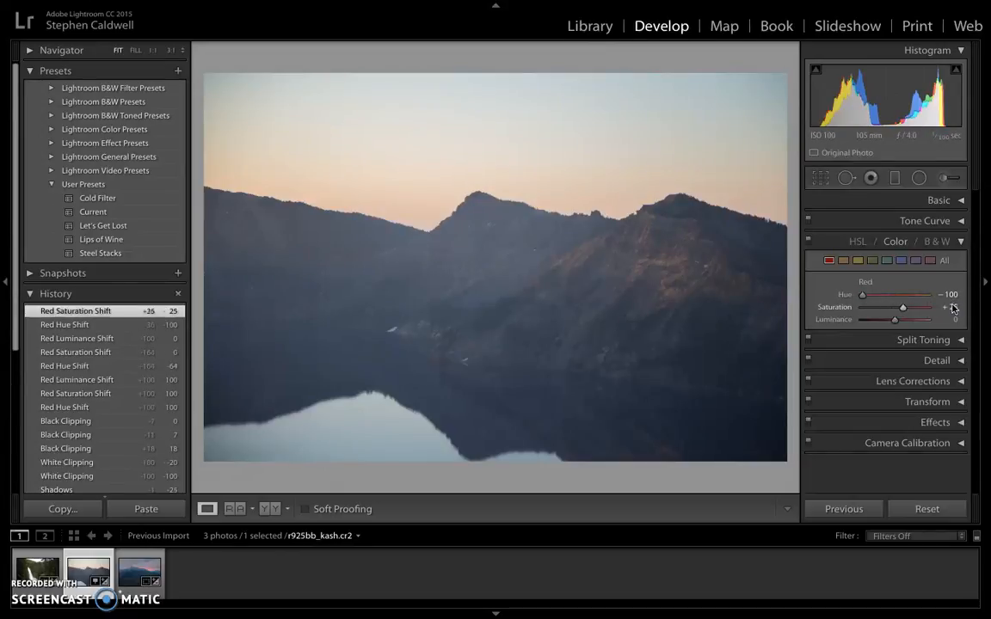
click(952, 306)
text(50)
key(Return)
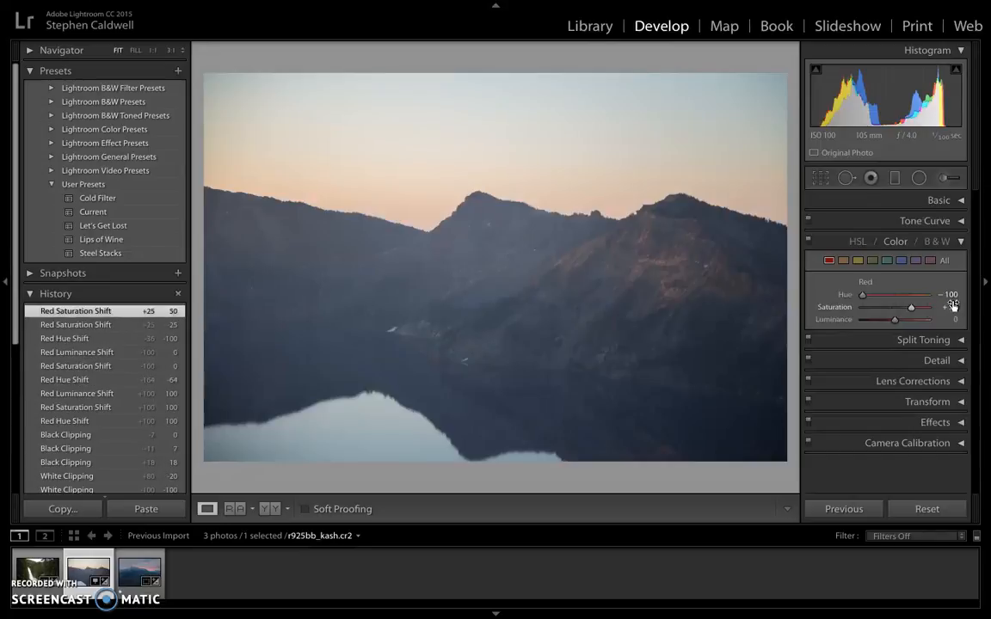
- Compare the red Saturation at 0 and +75, and settle on +60
text(0)
key(Return)
text(75)
key(Return)
click(953, 308)
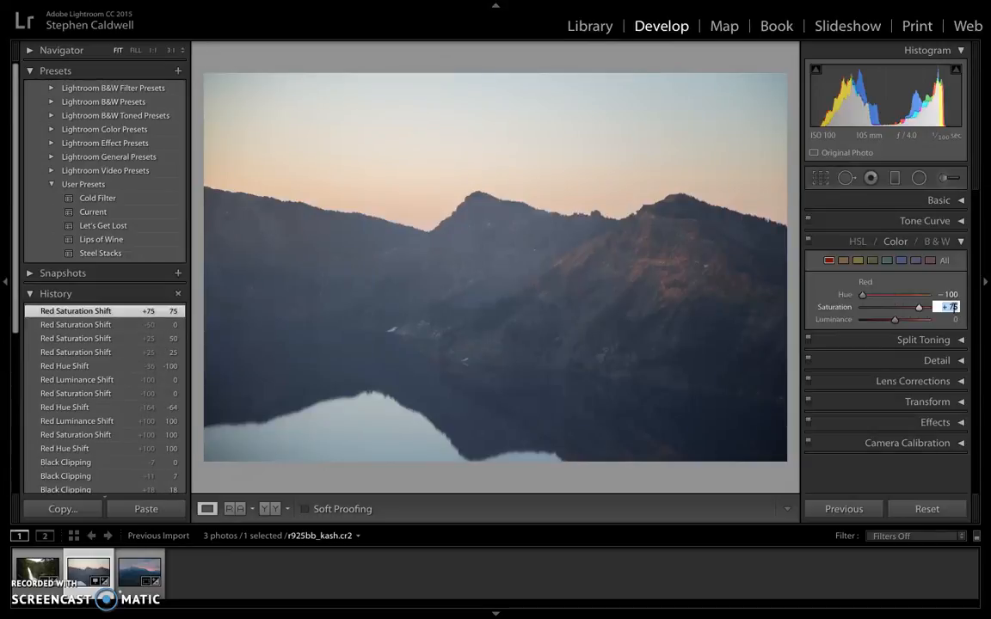
text(60)
key(Return)
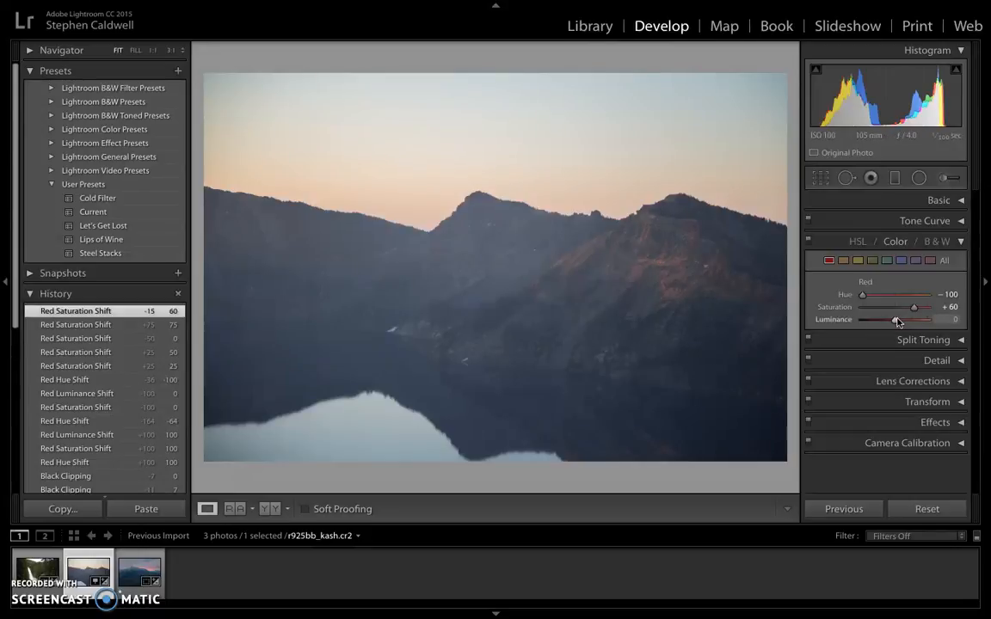
- Set the red Luminance to +15
mouse_move(893, 322)
mouse_down()
mouse_move(953, 323)
mouse_move(894, 319)
mouse_up()
click(957, 319)
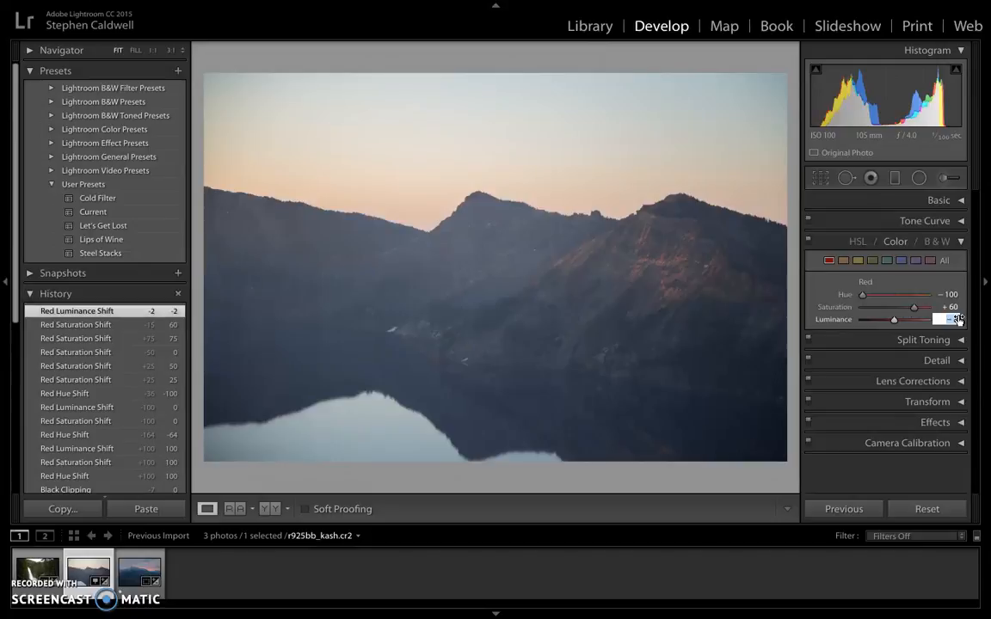
text(15)
key(Return)
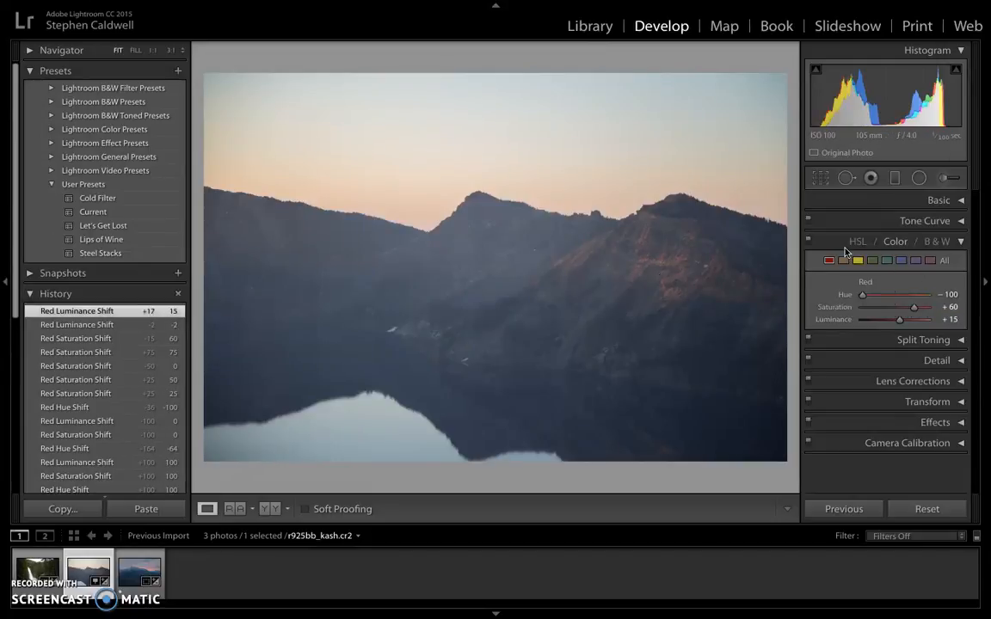
- Switch to the orange channel, try Saturation at +100 and Luminance at +22, and reset both to 0
click(843, 261)
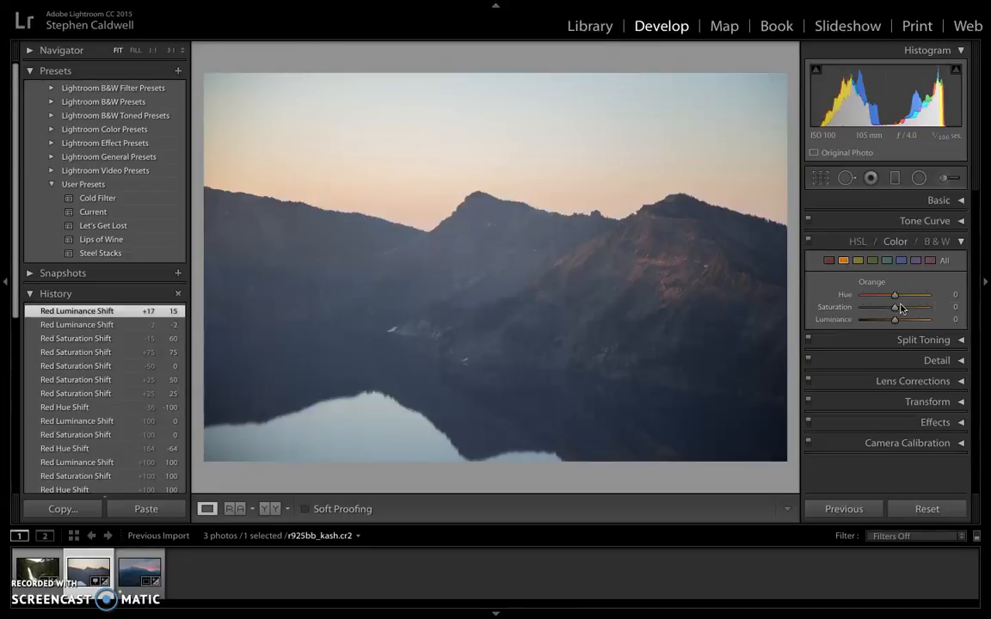
drag(894, 309, 981, 315)
mouse_move(892, 320)
mouse_down()
mouse_move(982, 325)
mouse_move(750, 291)
mouse_move(797, 290)
mouse_move(944, 332)
mouse_move(826, 294)
mouse_move(753, 290)
mouse_move(879, 286)
mouse_move(822, 324)
mouse_move(909, 323)
mouse_move(900, 323)
mouse_up()
click(953, 320)
text(0)
key(Return)
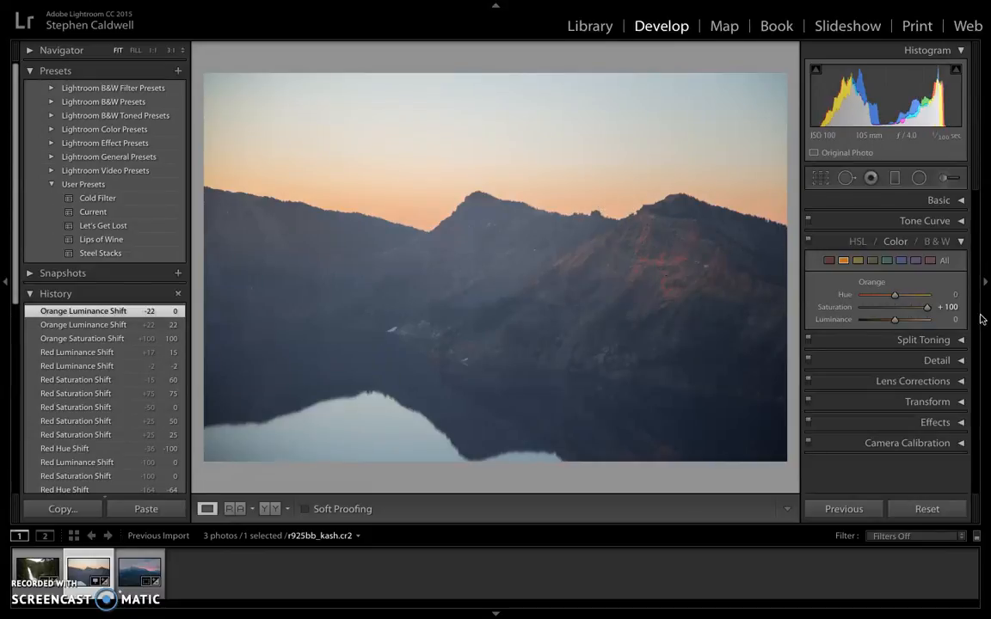
drag(925, 310, 889, 312)
click(954, 310)
text(0)
key(Return)
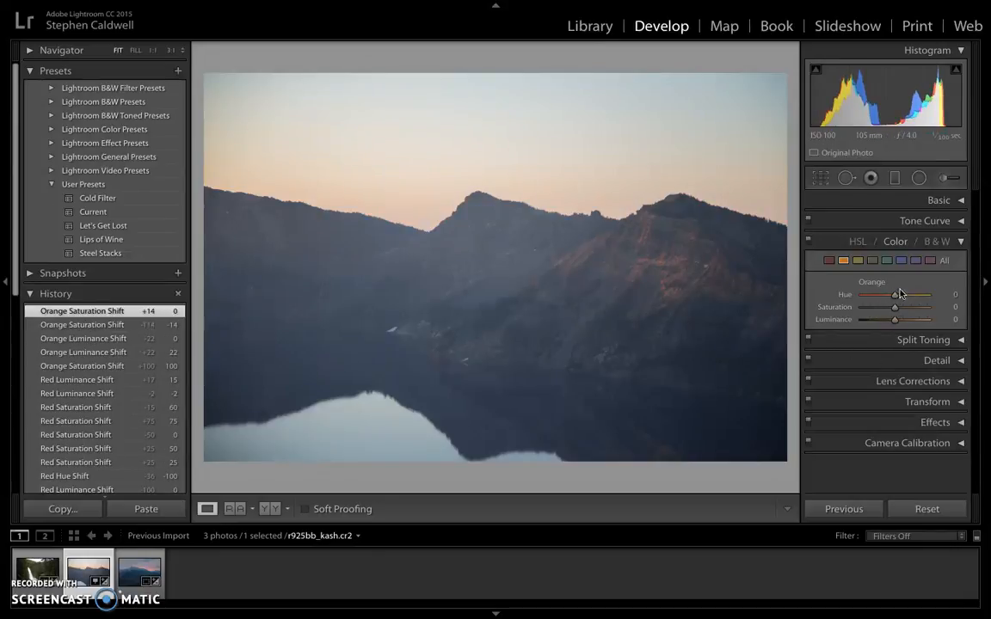
- Shift the orange Hue to -100
drag(900, 294, 839, 291)
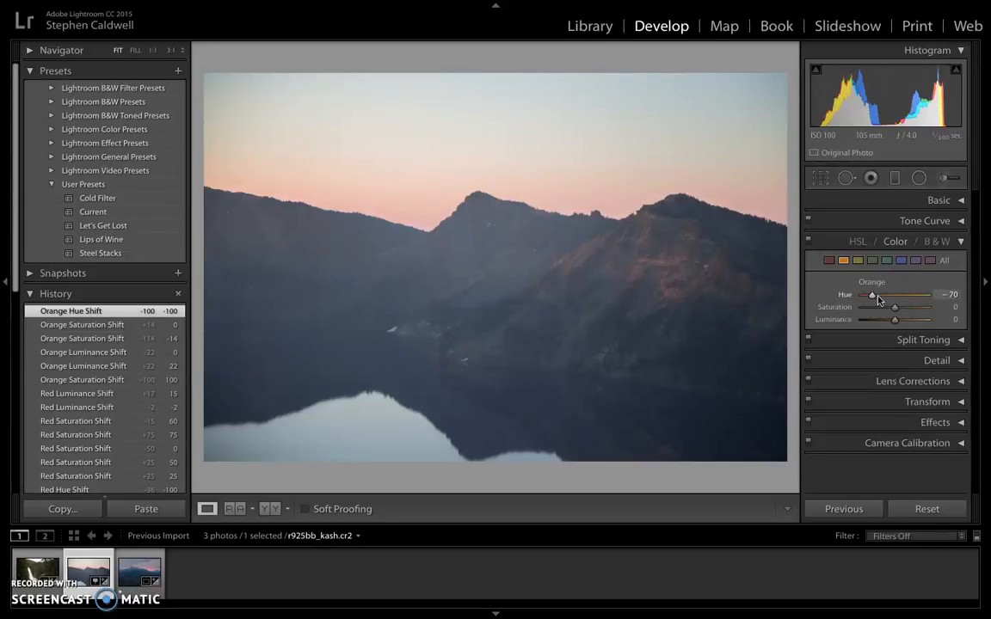
drag(869, 304, 853, 297)
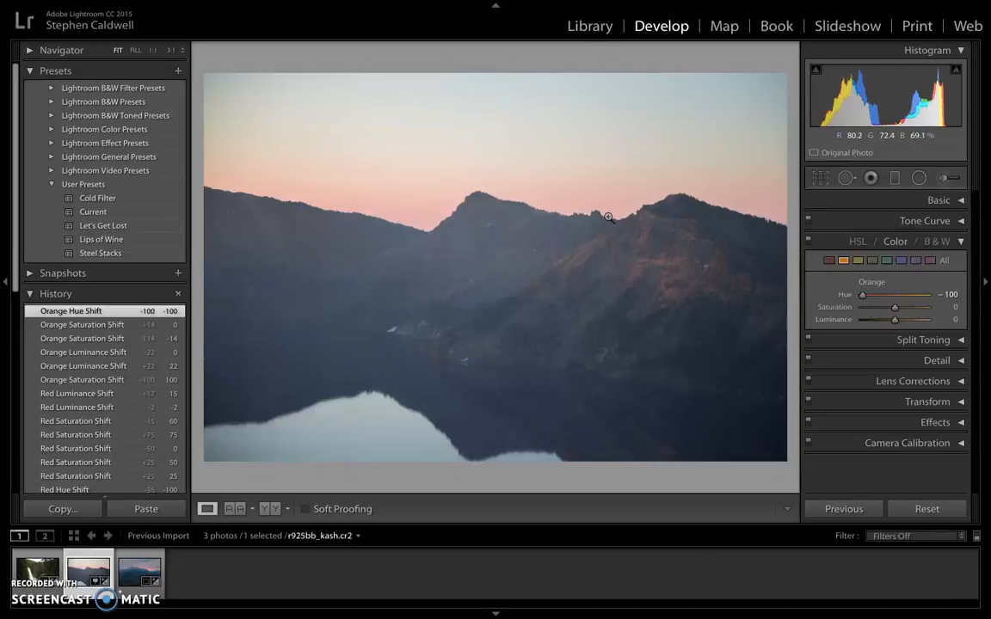
- Try the orange Saturation at +50 and the orange Luminance at -18, resetting each to 0
mouse_move(895, 308)
mouse_down()
mouse_move(917, 313)
mouse_move(888, 313)
mouse_move(941, 320)
mouse_move(910, 310)
mouse_up()
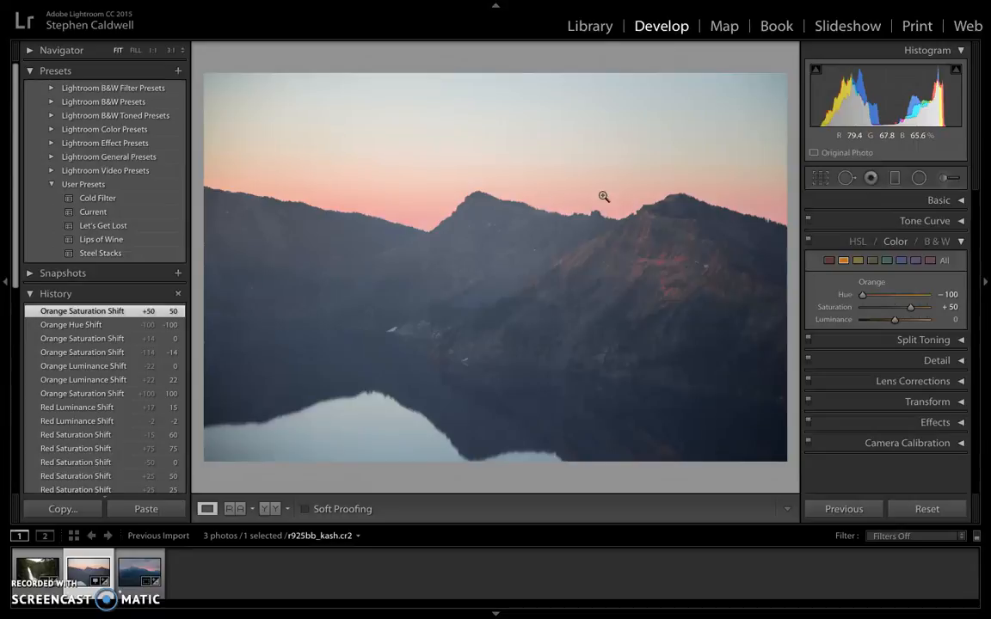
drag(911, 310, 890, 310)
click(944, 307)
text(0)
key(Return)
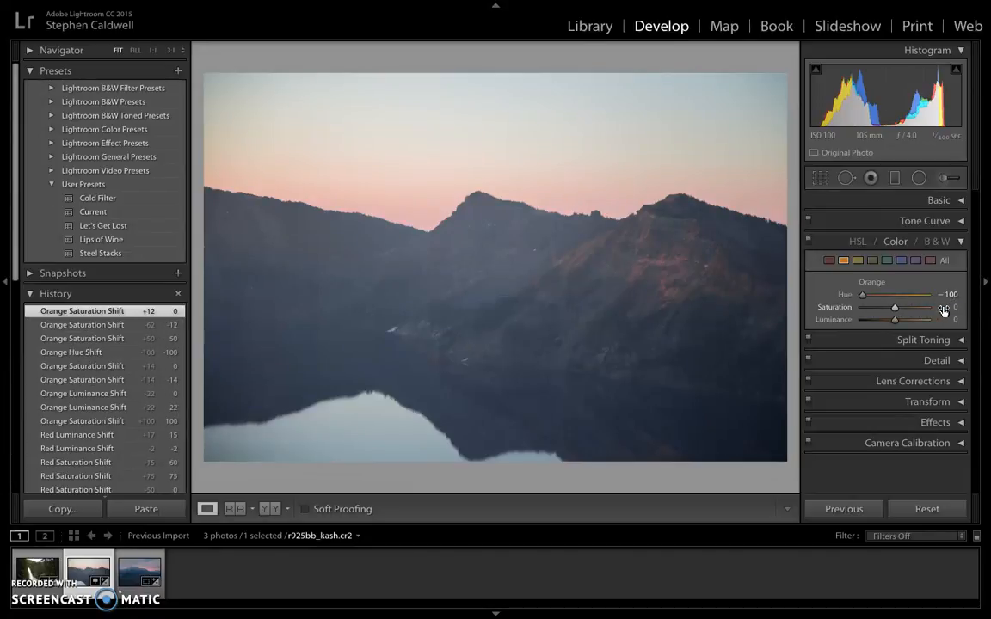
mouse_move(895, 320)
mouse_down()
mouse_move(930, 322)
mouse_move(831, 314)
mouse_move(950, 323)
mouse_move(889, 323)
mouse_up()
click(951, 319)
text(0)
key(Return)
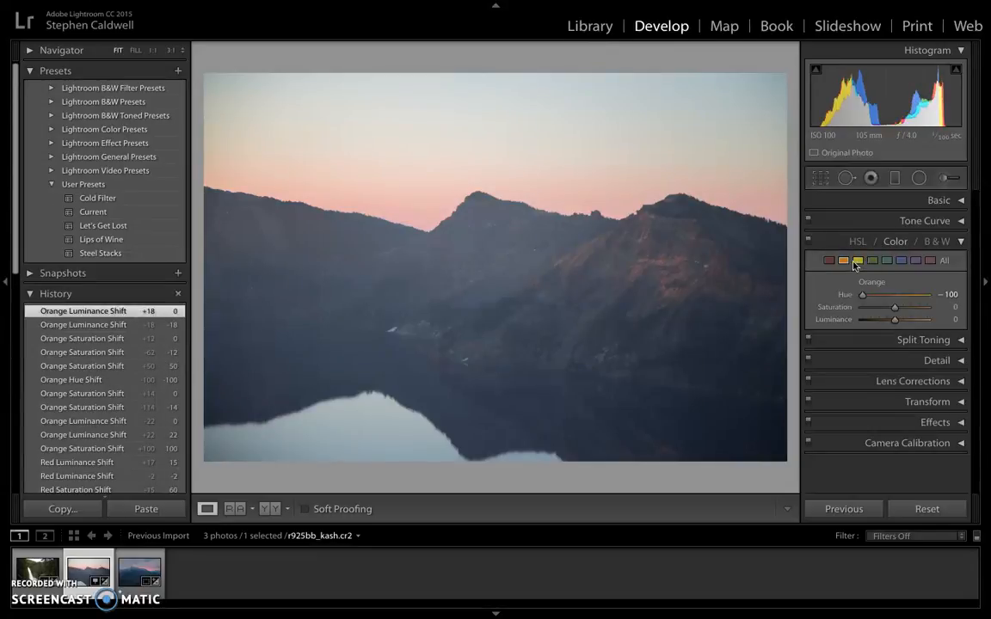
- Switch to the yellow channel, compare Hue shifts in both directions, and settle on -100
drag(865, 300, 808, 288)
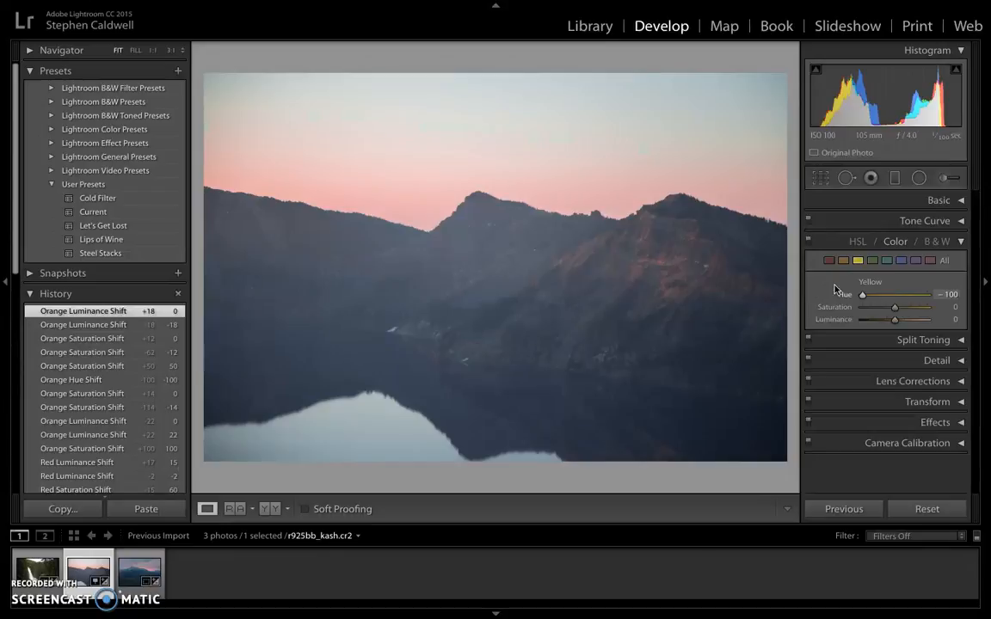
drag(910, 295, 910, 295)
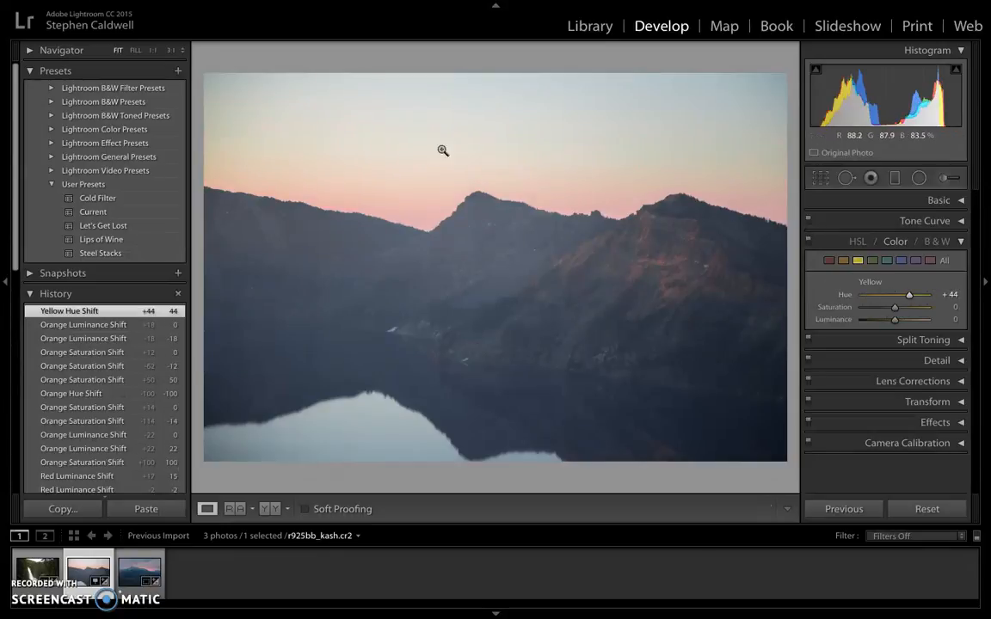
drag(909, 296, 807, 295)
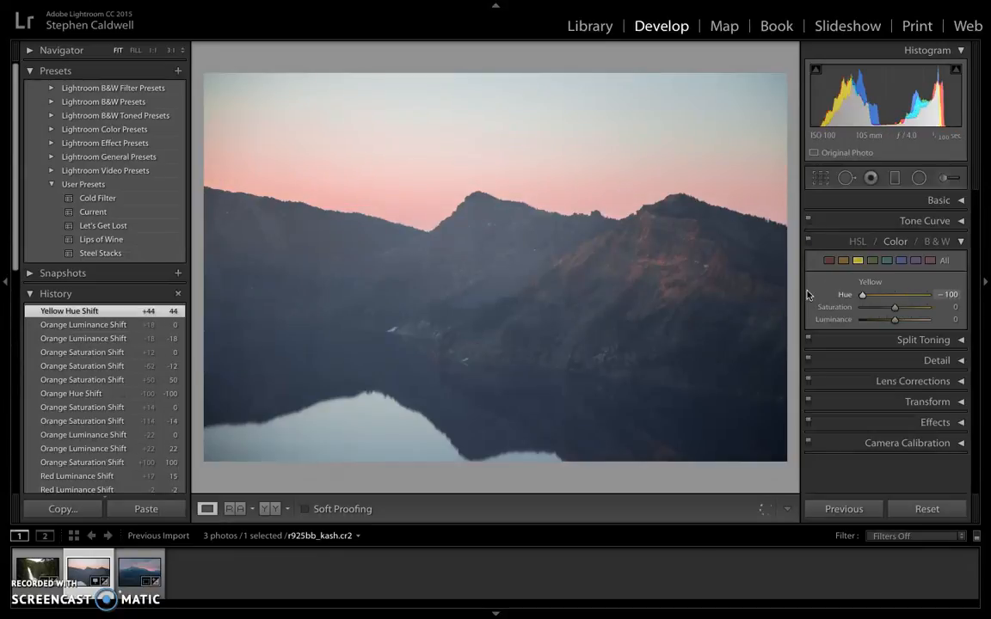
drag(871, 295, 947, 296)
mouse_move(806, 295)
mouse_down()
mouse_move(953, 296)
mouse_move(799, 283)
mouse_up()
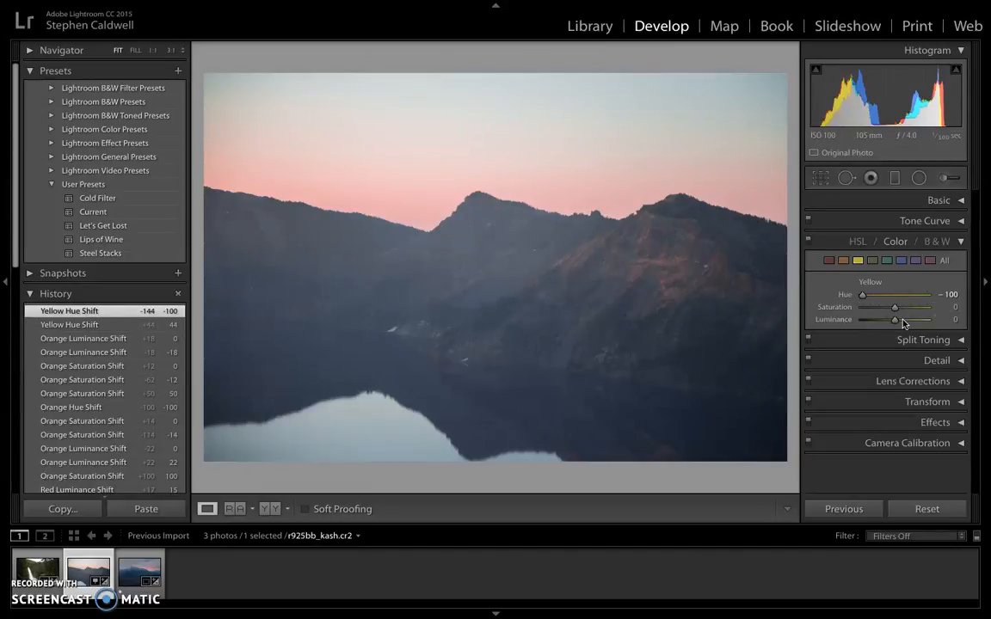
- Try strong yellow Saturation values around +73 and set the yellow Saturation to +40
drag(894, 307, 953, 315)
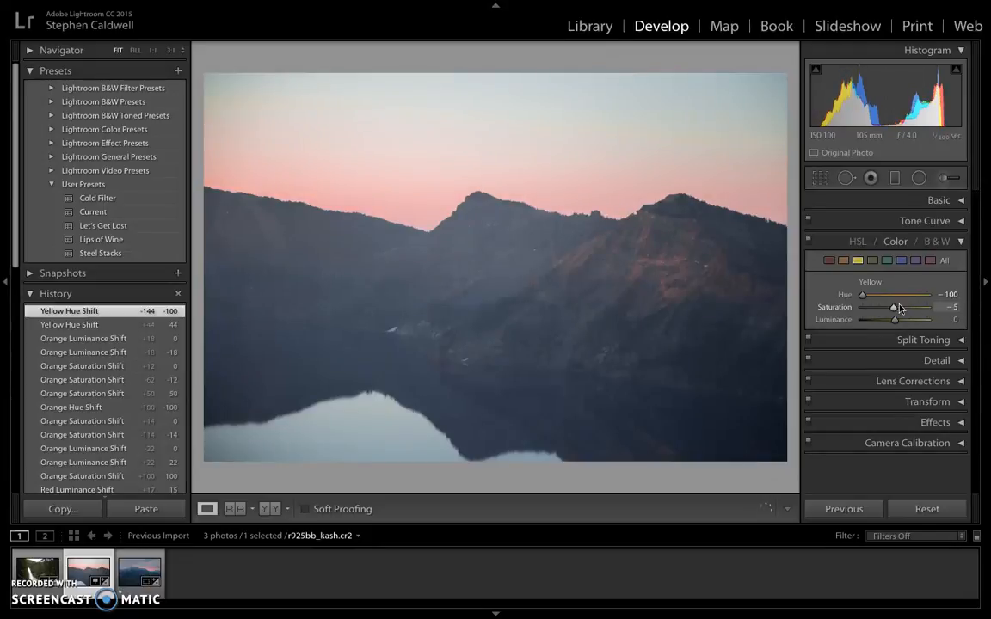
drag(931, 310, 918, 308)
click(946, 307)
text(40)
key(Return)
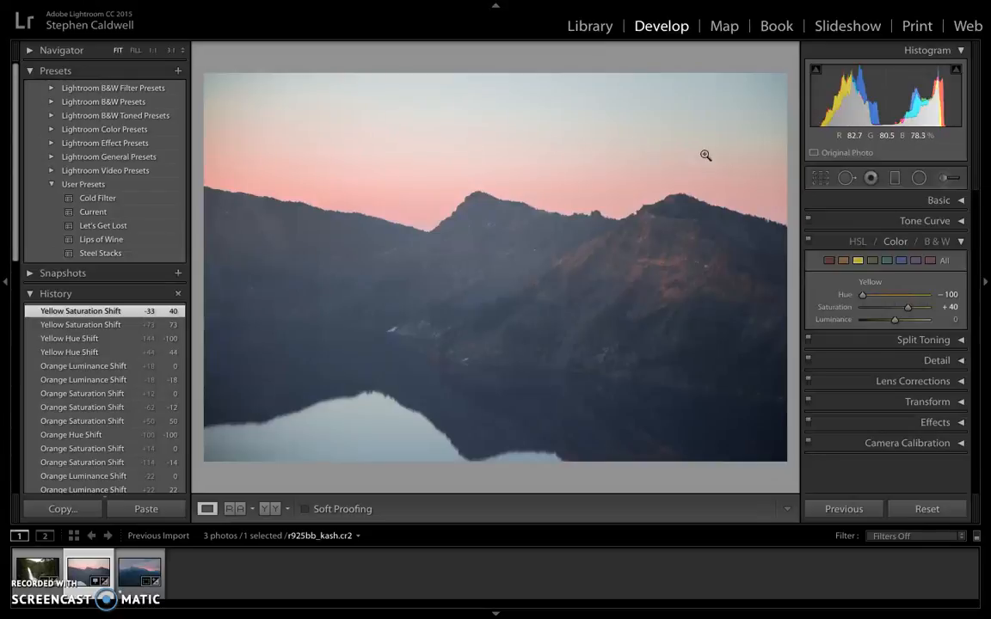
- Try the yellow Luminance at +6 and reset it to 0
mouse_move(897, 324)
mouse_down()
mouse_move(933, 321)
mouse_move(888, 321)
mouse_move(949, 333)
mouse_move(897, 321)
mouse_up()
click(957, 321)
text(0)
key(Return)
- Switch to the green channel and try Hue and Saturation at +100, returning Luminance to 0 after testing +14
click(873, 260)
drag(894, 295, 981, 304)
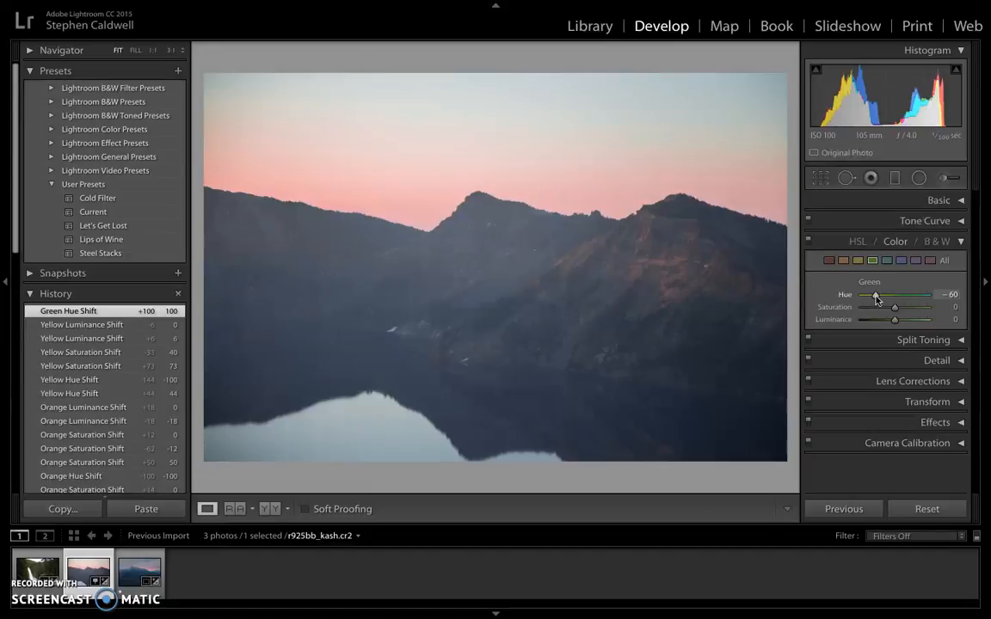
drag(900, 307, 972, 321)
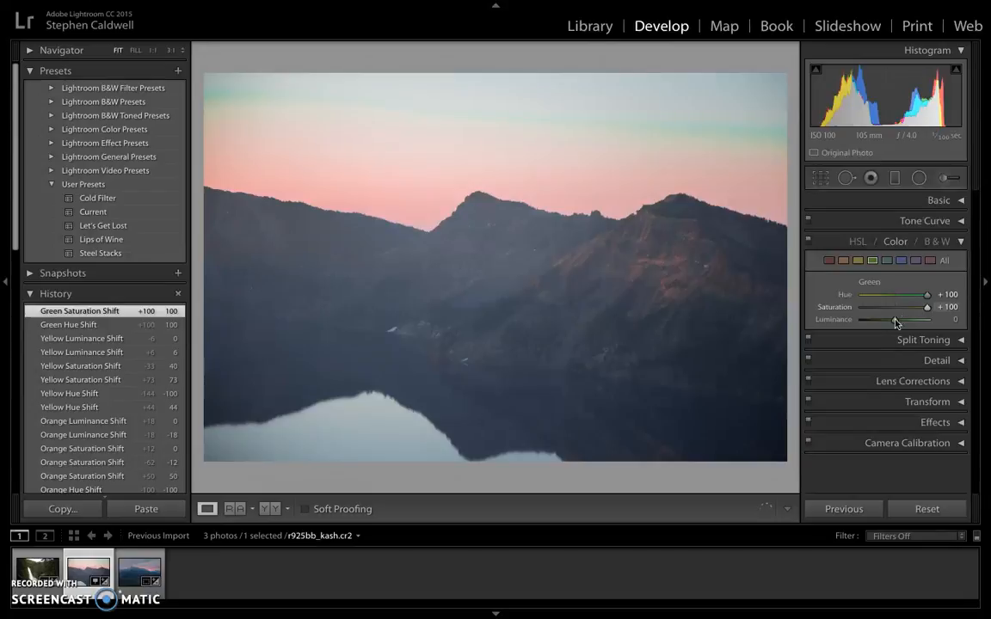
mouse_move(895, 319)
mouse_down()
mouse_move(946, 321)
mouse_move(831, 319)
mouse_move(901, 321)
mouse_up()
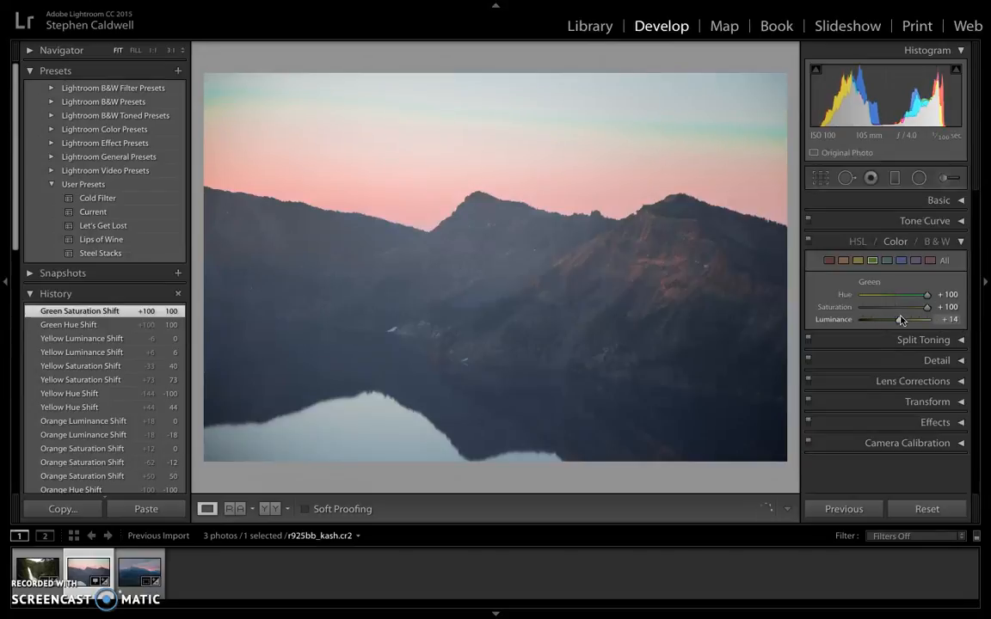
click(951, 319)
text(0)
key(Return)
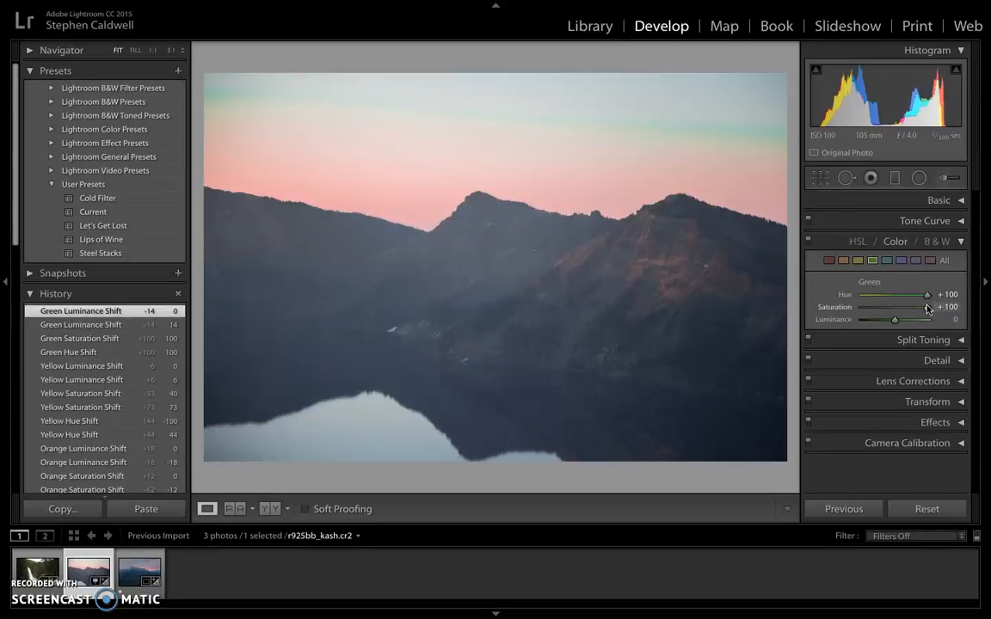
- Try the green Hue at -100 with Saturation at +100, and settle on Hue -75 and Saturation +75
drag(891, 306, 817, 297)
drag(911, 307, 955, 314)
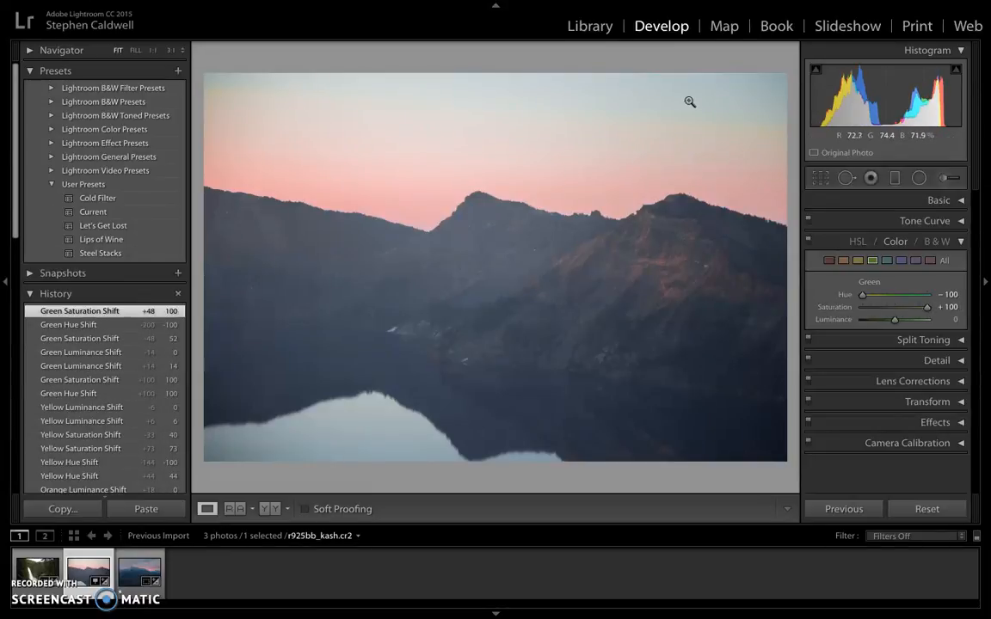
click(941, 295)
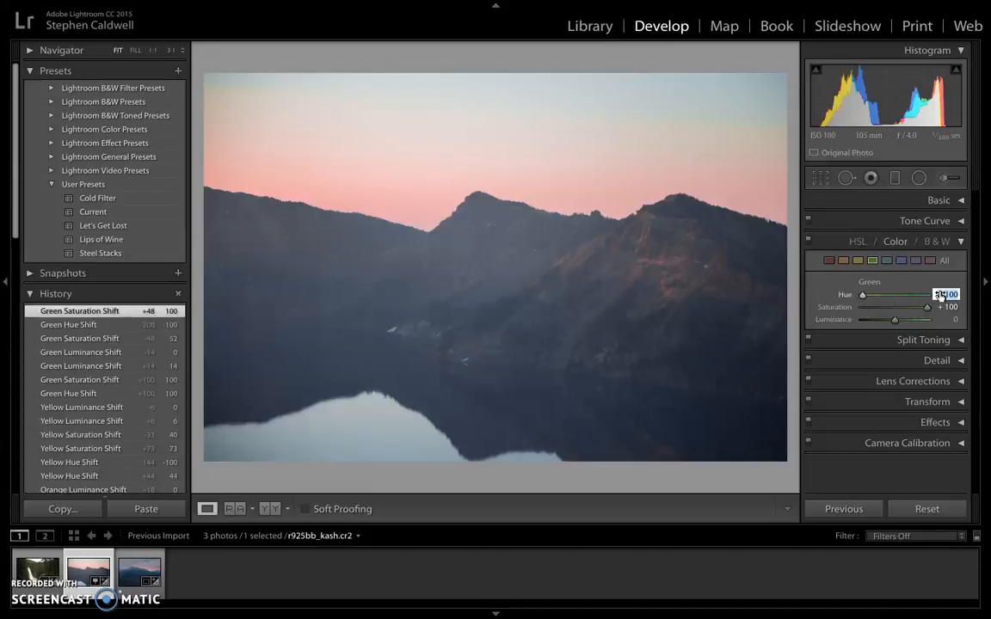
text(-75)
key(Return)
drag(928, 308, 908, 309)
click(953, 309)
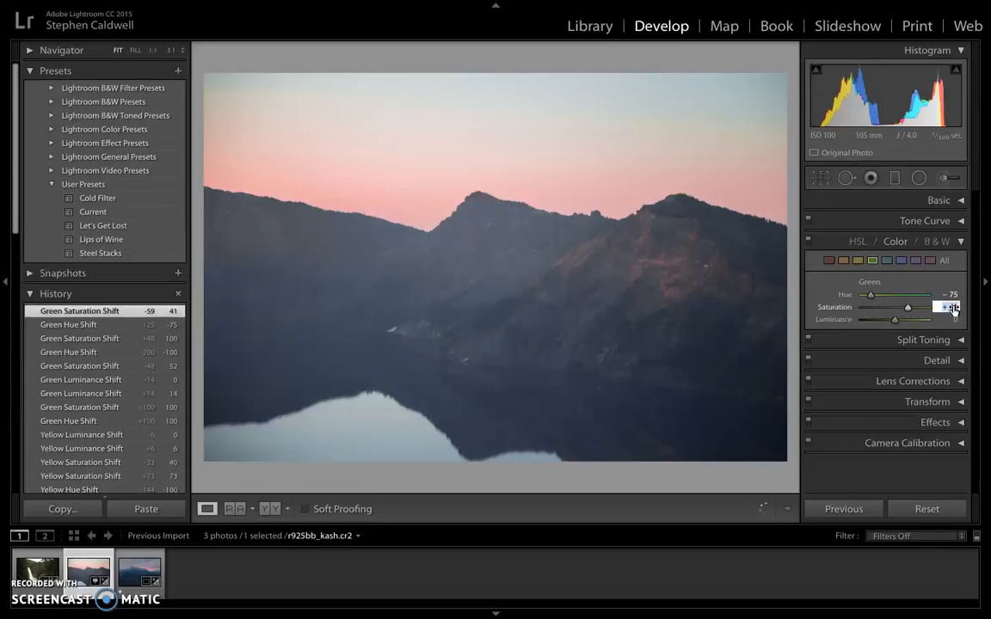
text(75)
key(Return)
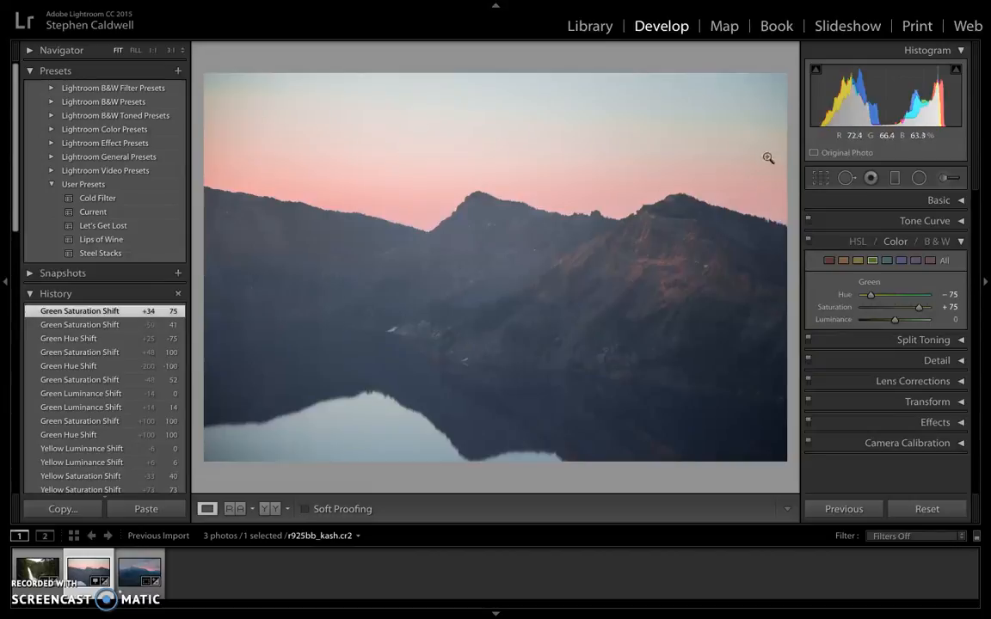
- Switch to the aqua channel and try Hue shifts from -100 to +78 with Saturation and Luminance at +100
click(888, 261)
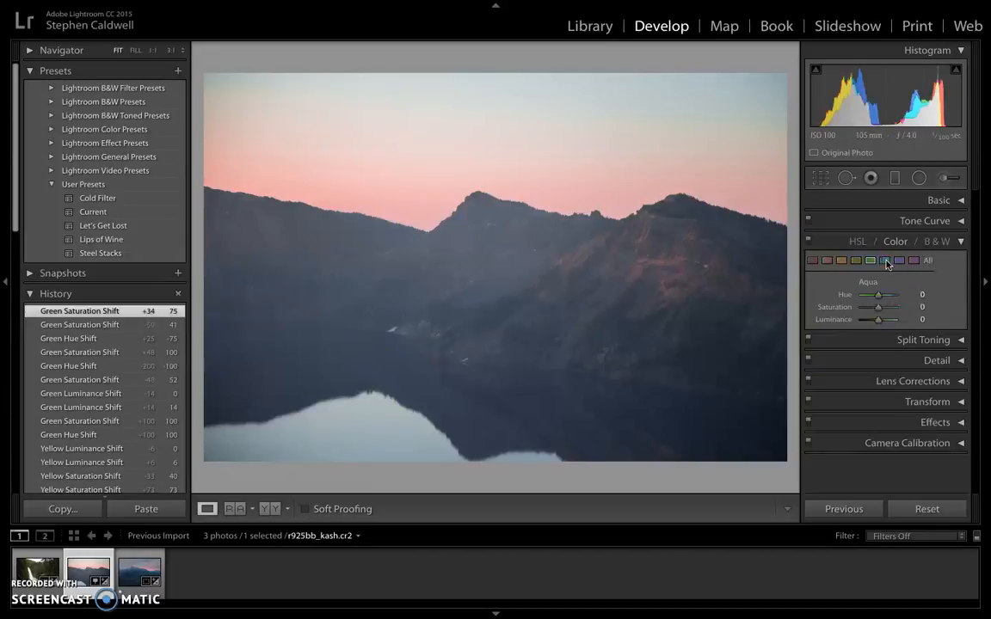
drag(894, 294, 797, 308)
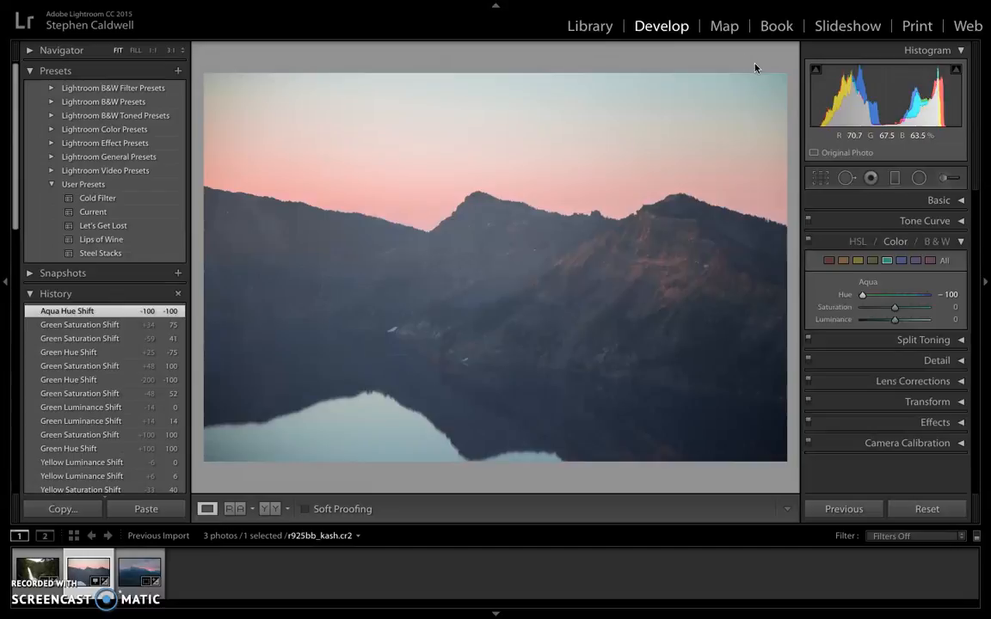
drag(862, 294, 951, 320)
drag(903, 296, 645, 105)
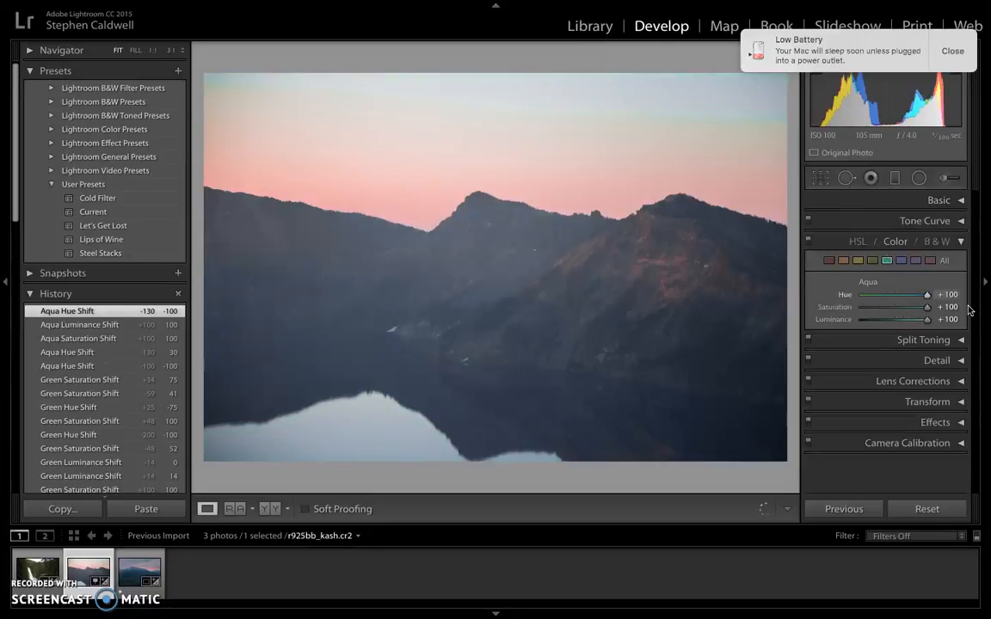
drag(900, 303, 838, 300)
double_click(854, 292)
drag(862, 294, 919, 307)
- Reset the aqua Saturation and aqua Luminance to 0
click(951, 308)
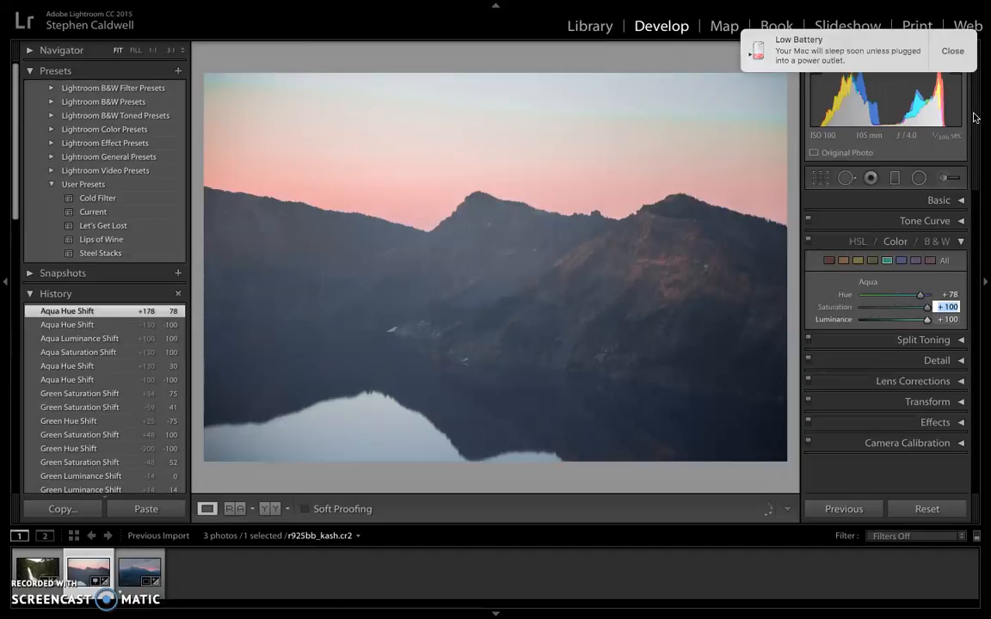
text(0)
key(Return)
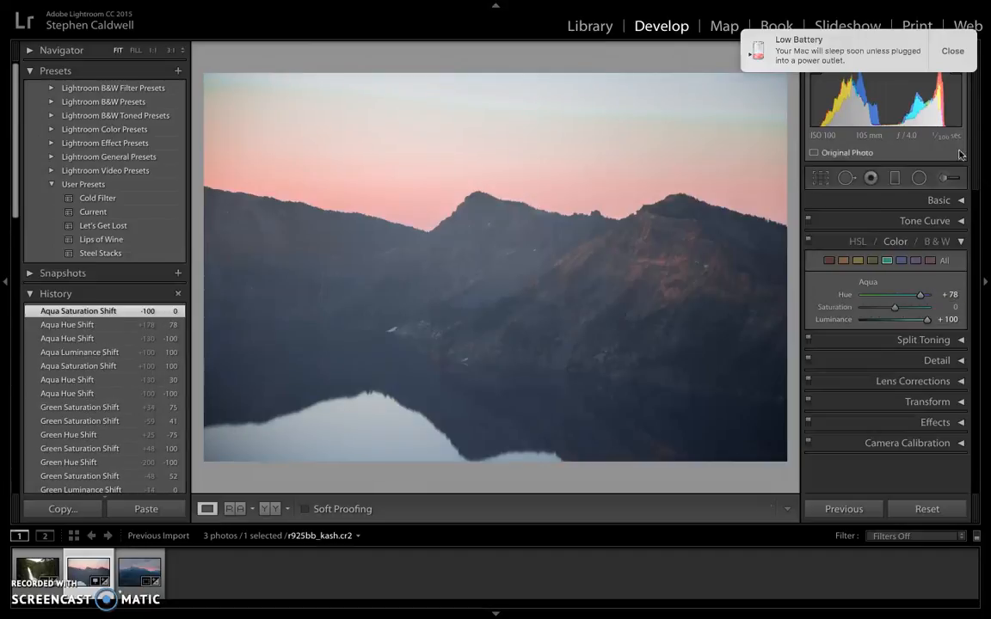
click(947, 319)
text(0)
key(Return)
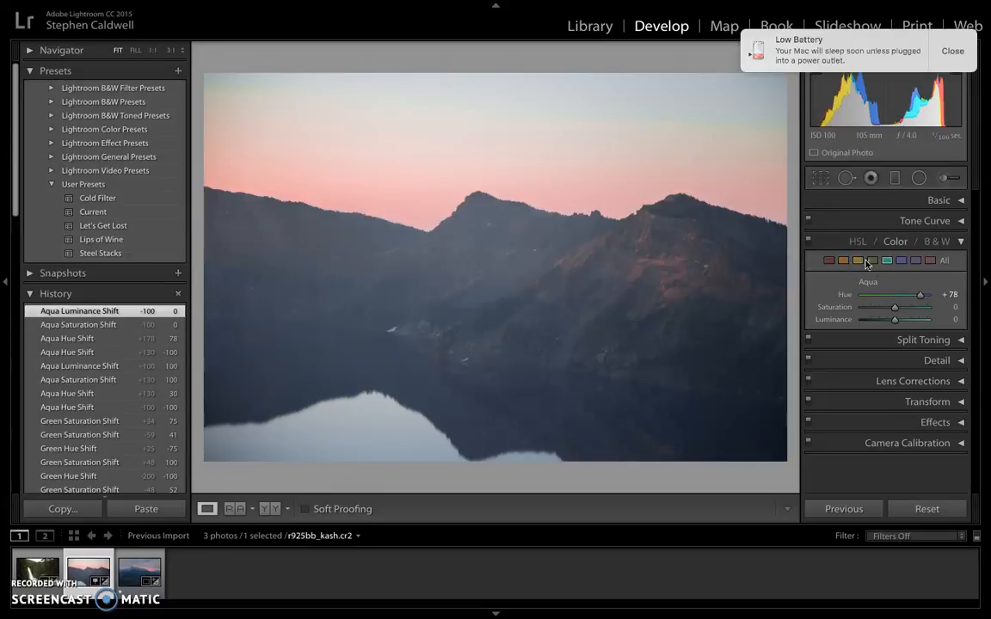
- Shift the aqua Hue to -100 and dismiss the low battery notification
drag(913, 298, 821, 295)
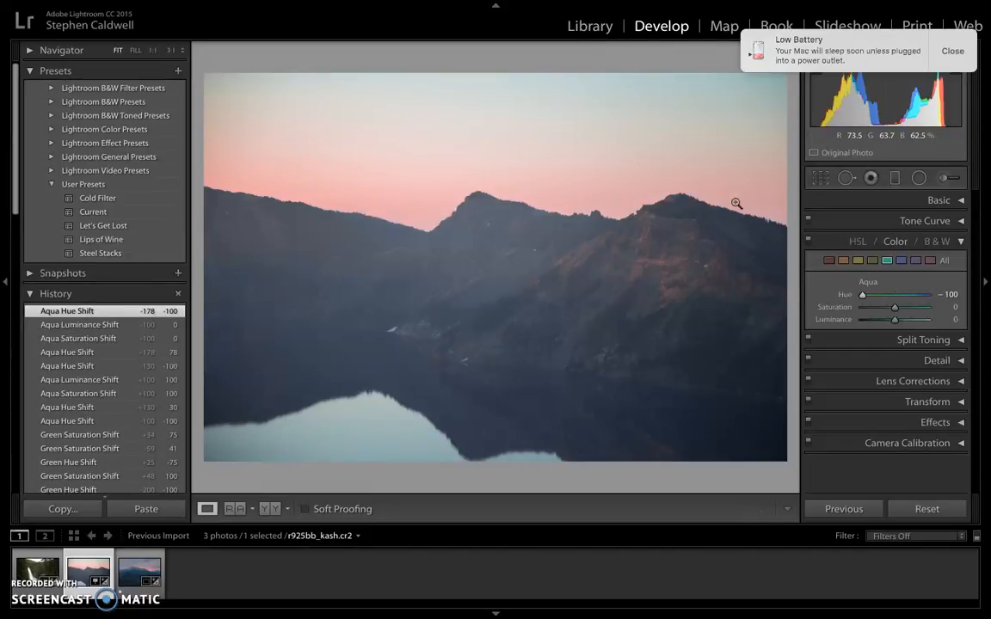
click(959, 53)
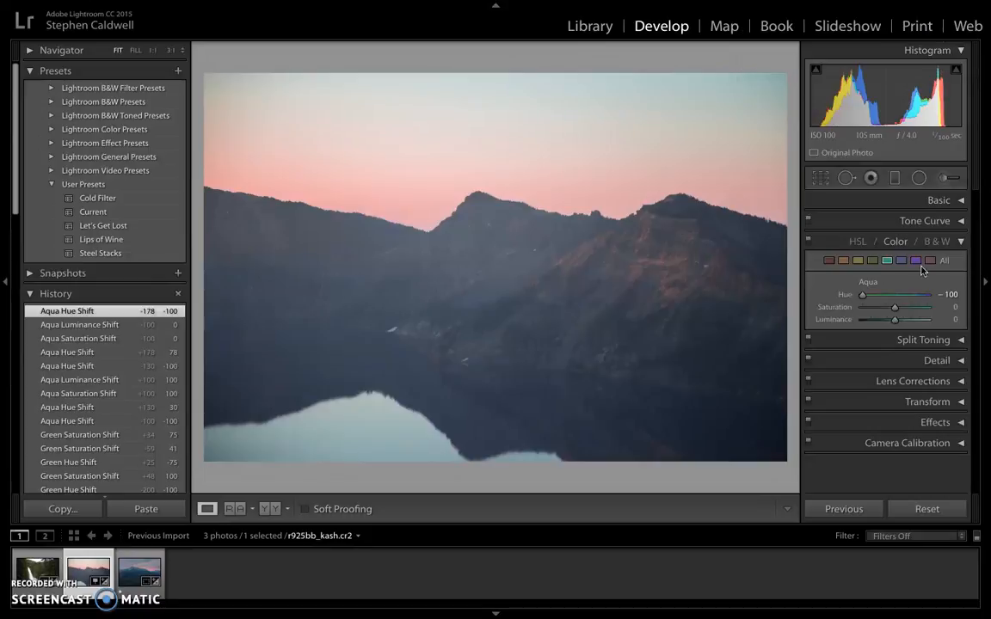
- Try aqua Saturation shifts of +79 and -17, and reset it to 0
mouse_move(897, 312)
mouse_down()
mouse_move(924, 309)
mouse_move(888, 309)
mouse_up()
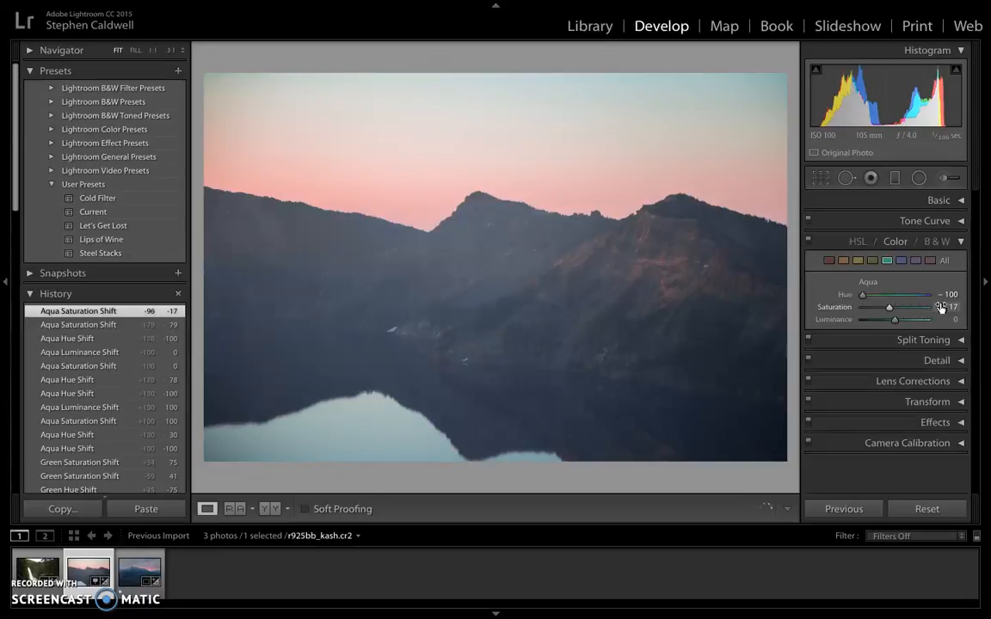
click(948, 308)
text(0)
key(Return)
- Switch to the blue channel and try Hue, Saturation and Luminance at +100, lowering the Saturation to +27
click(901, 261)
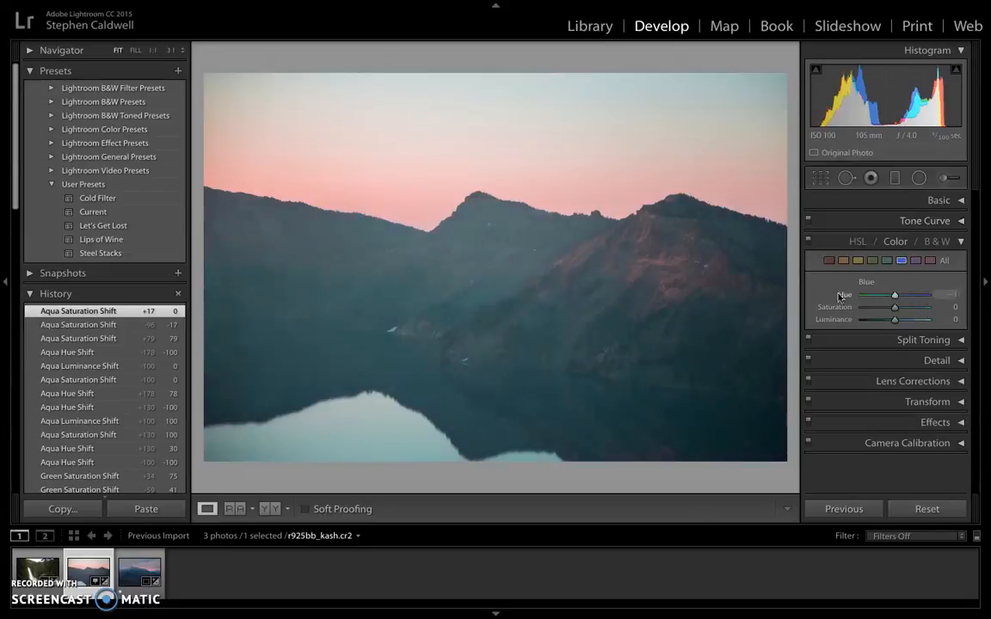
drag(839, 297, 978, 297)
drag(913, 293, 969, 302)
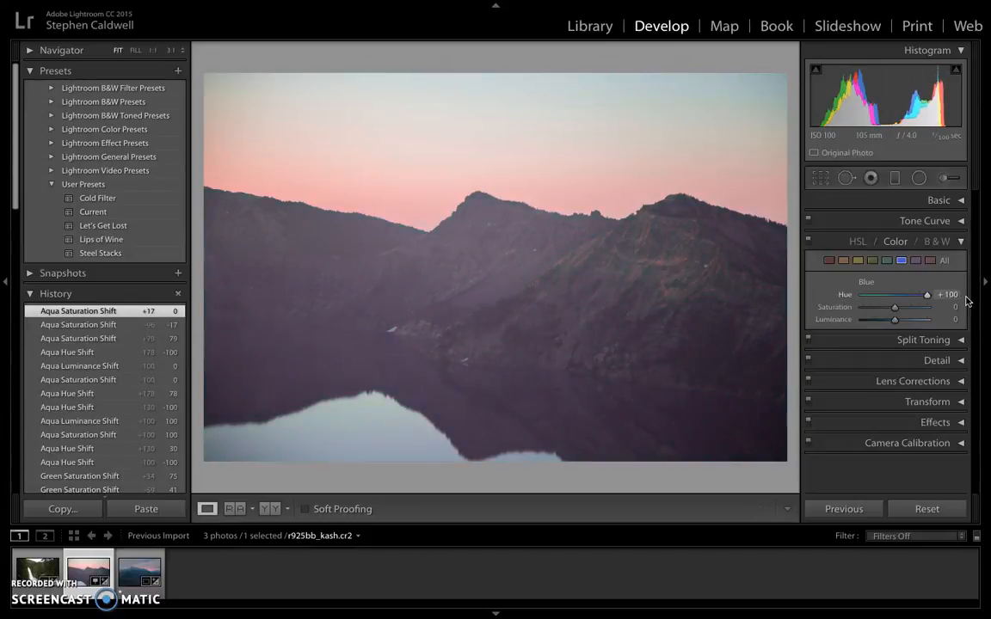
drag(895, 307, 955, 308)
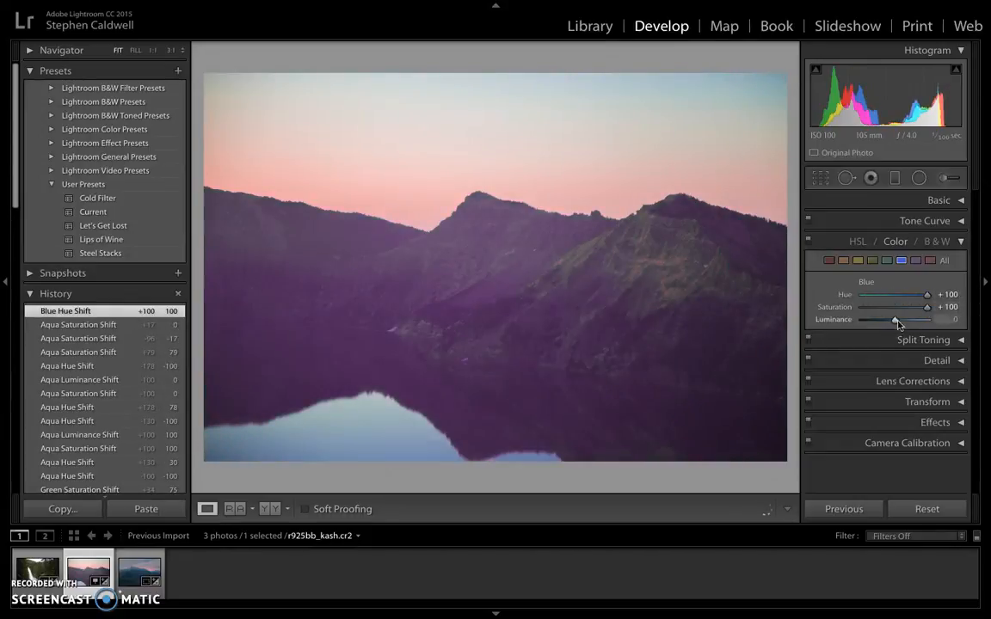
drag(897, 324, 967, 326)
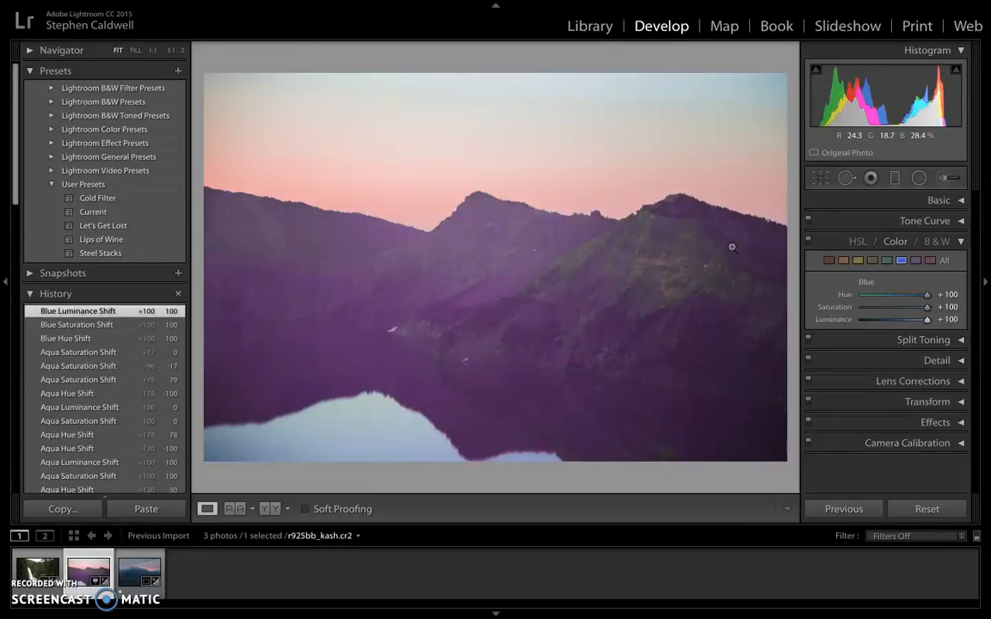
click(875, 307)
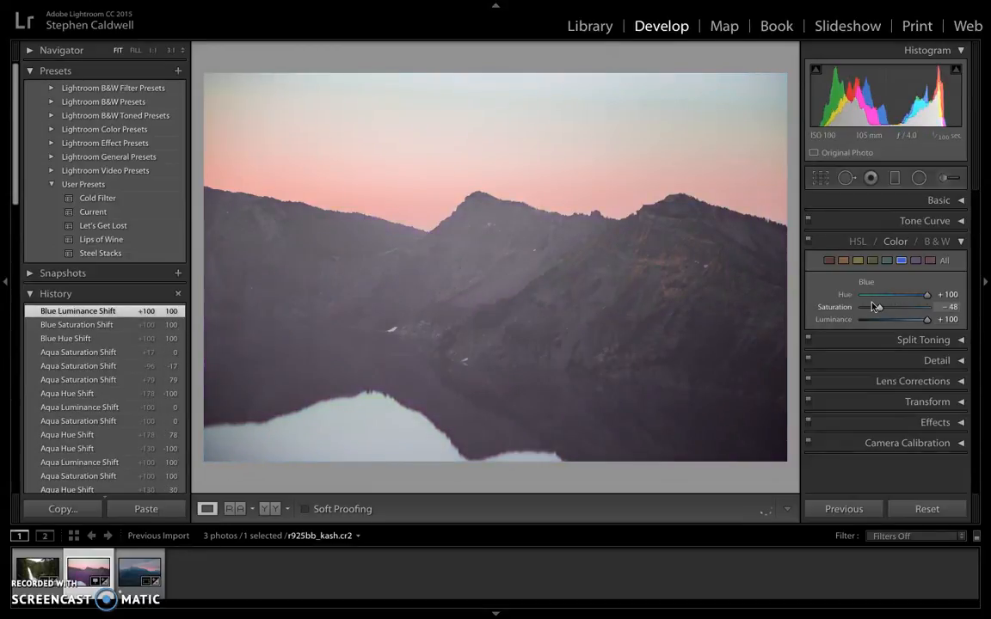
drag(872, 307, 926, 295)
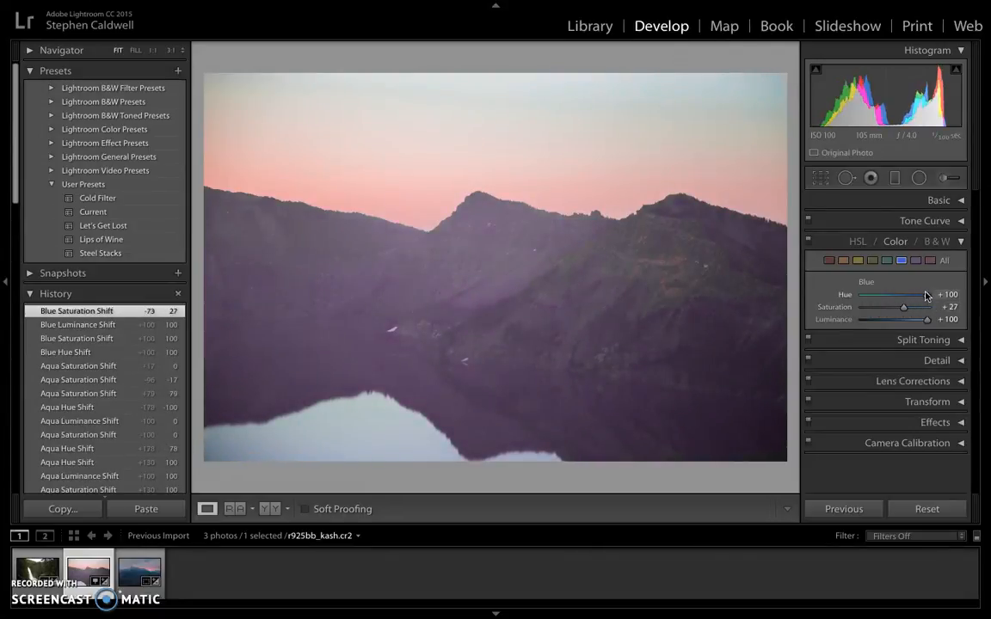
- Reset the blue Saturation and blue Luminance to 0, returning to the lake photo in between
click(925, 295)
click(950, 307)
text(0)
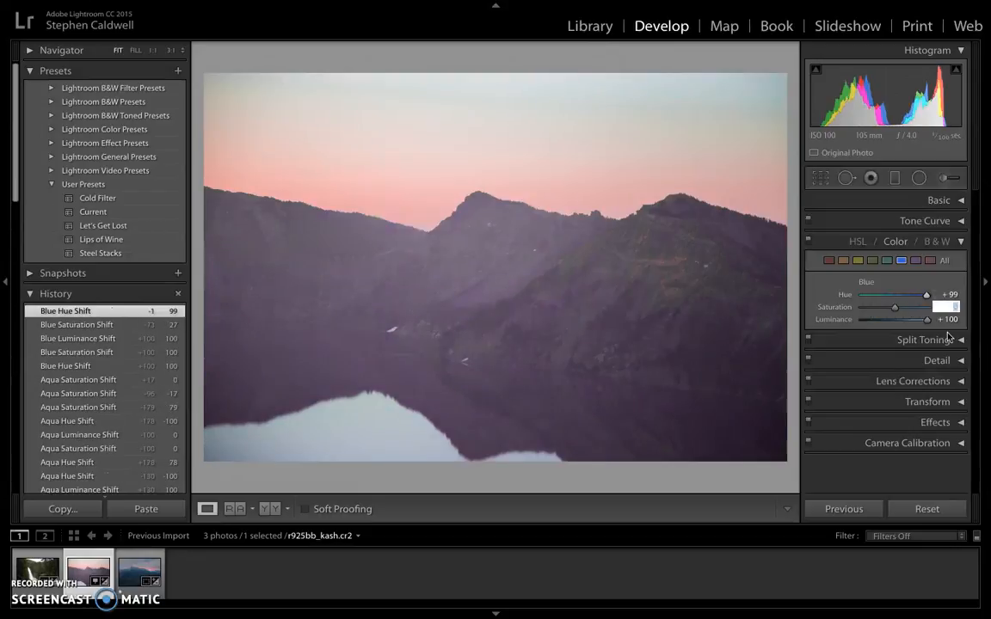
key(Return)
key(0)
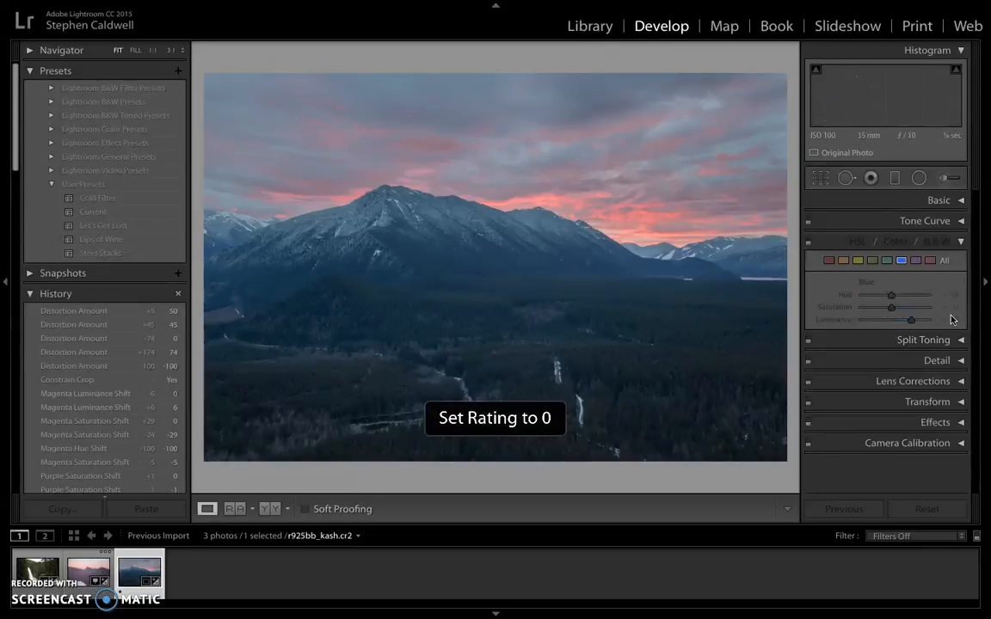
click(79, 580)
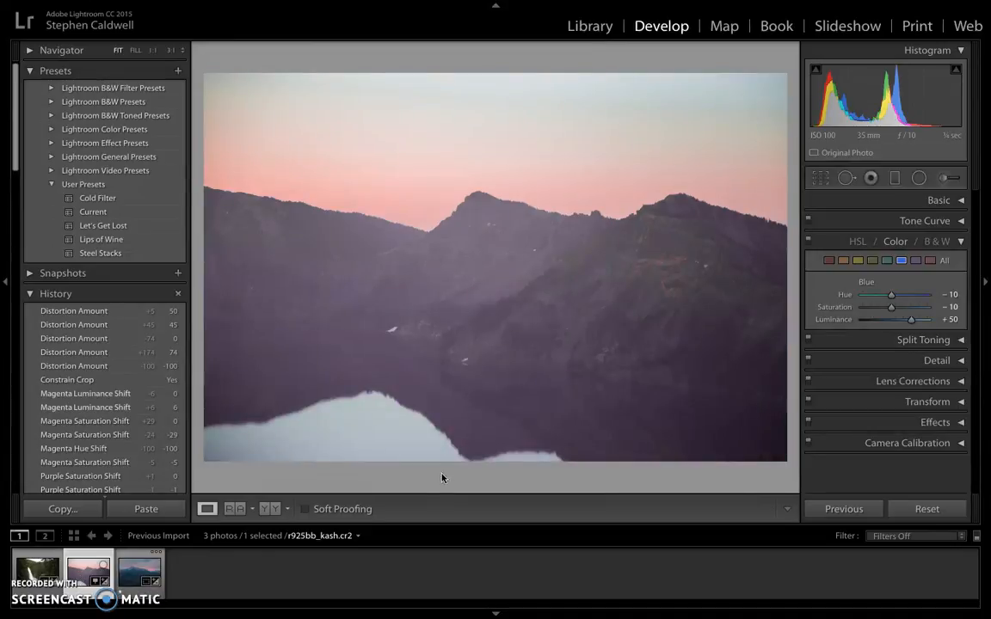
click(950, 319)
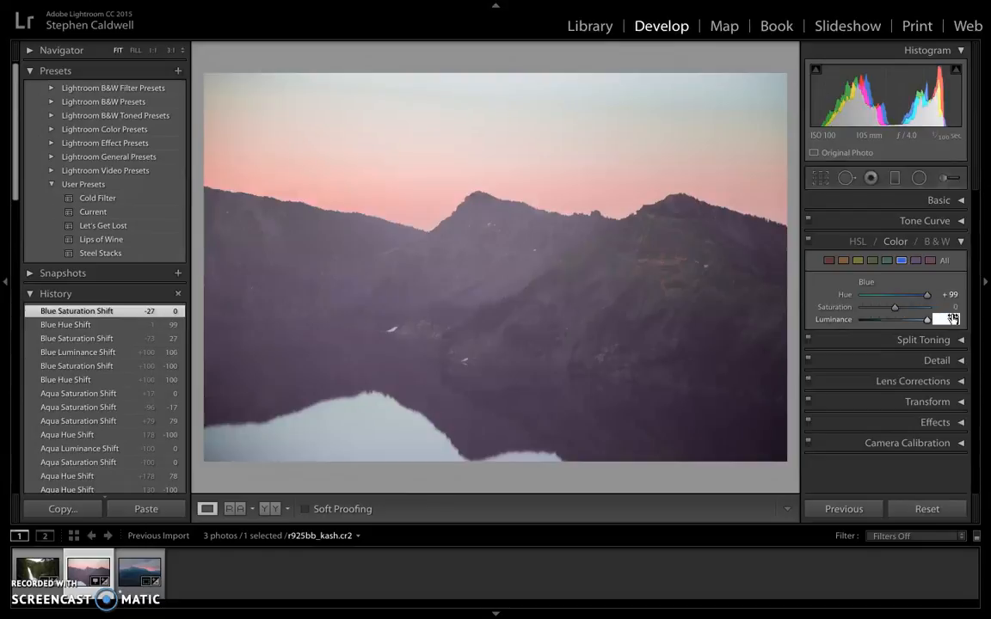
text(0)
key(Return)
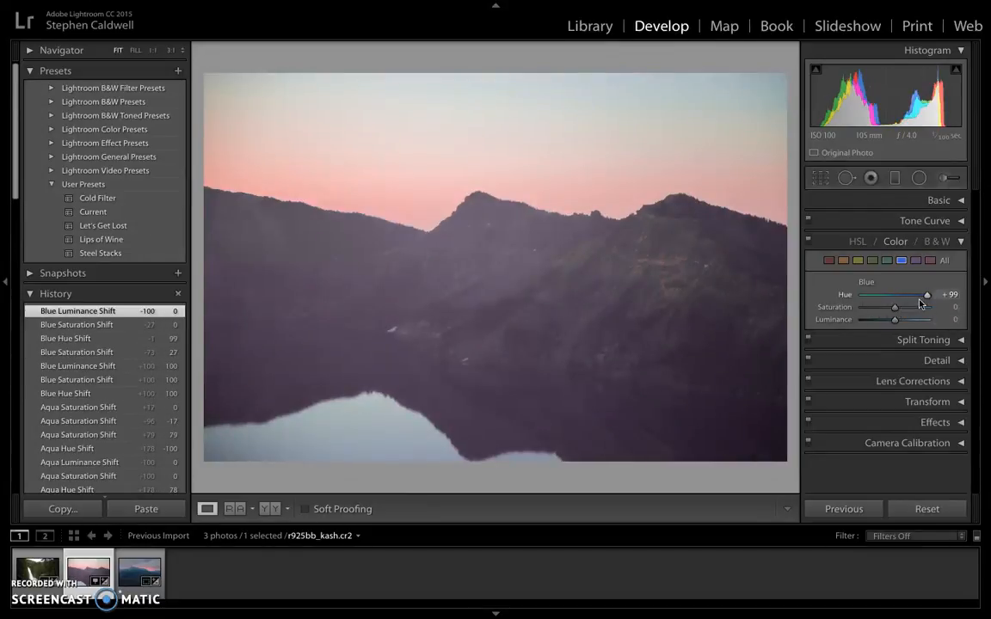
- Sweep the blue Hue back towards neutral and reset it to 0
mouse_move(902, 297)
mouse_down()
mouse_move(887, 296)
mouse_move(916, 296)
mouse_move(892, 295)
mouse_up()
drag(953, 296, 957, 295)
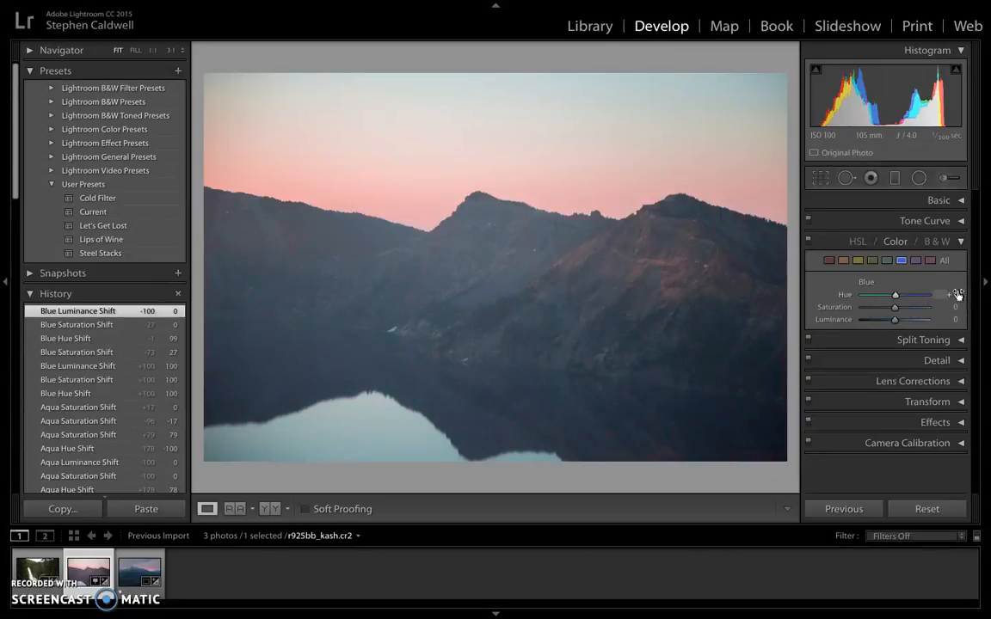
click(956, 295)
text(0)
key(Return)
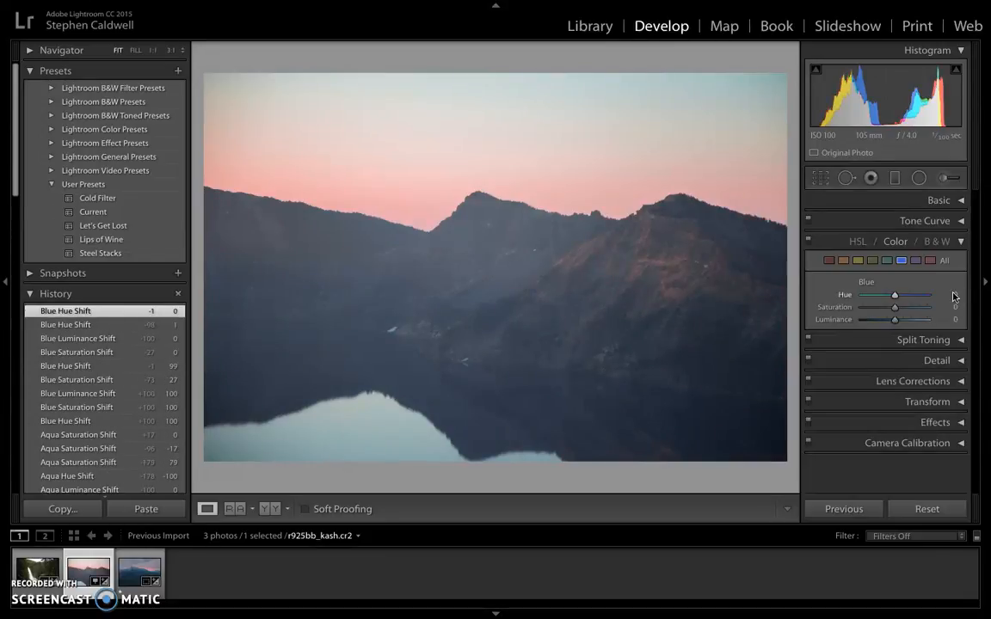
- Try the blue Hue at -15 and settle on -10
key(Return)
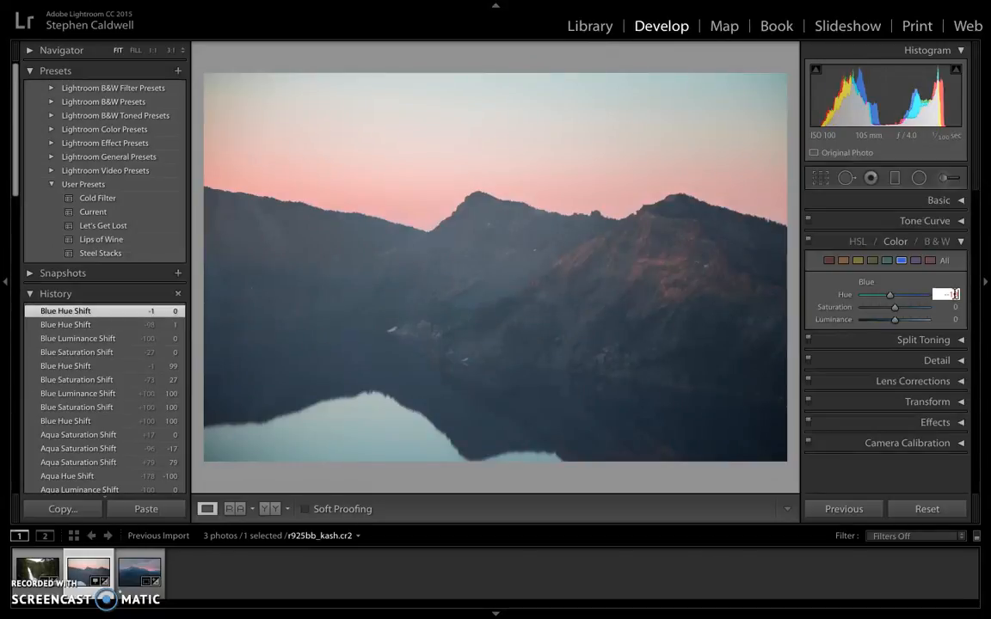
key(Return)
click(605, 206)
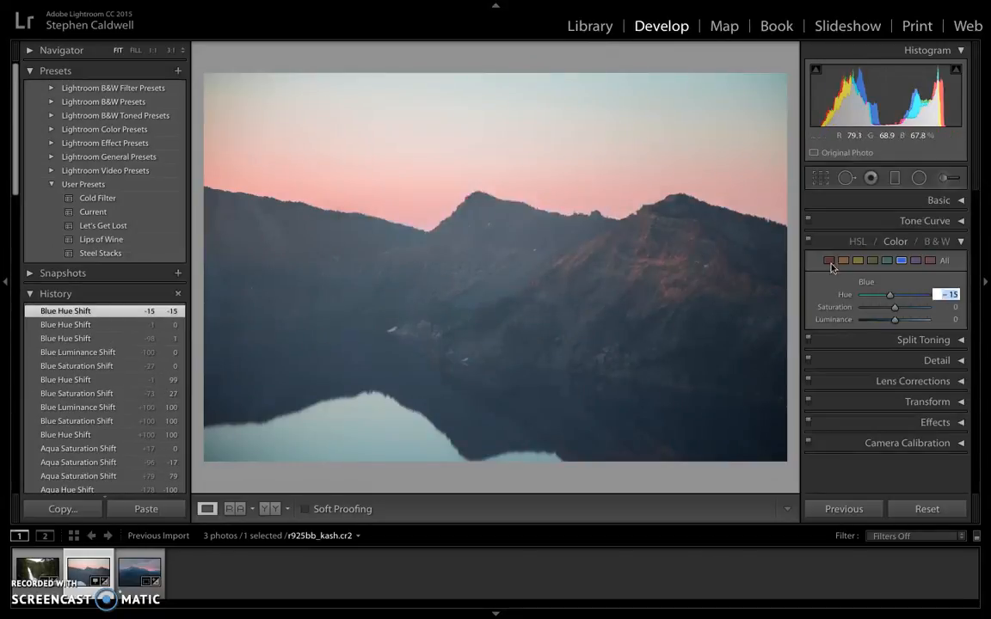
text(-10)
key(Return)
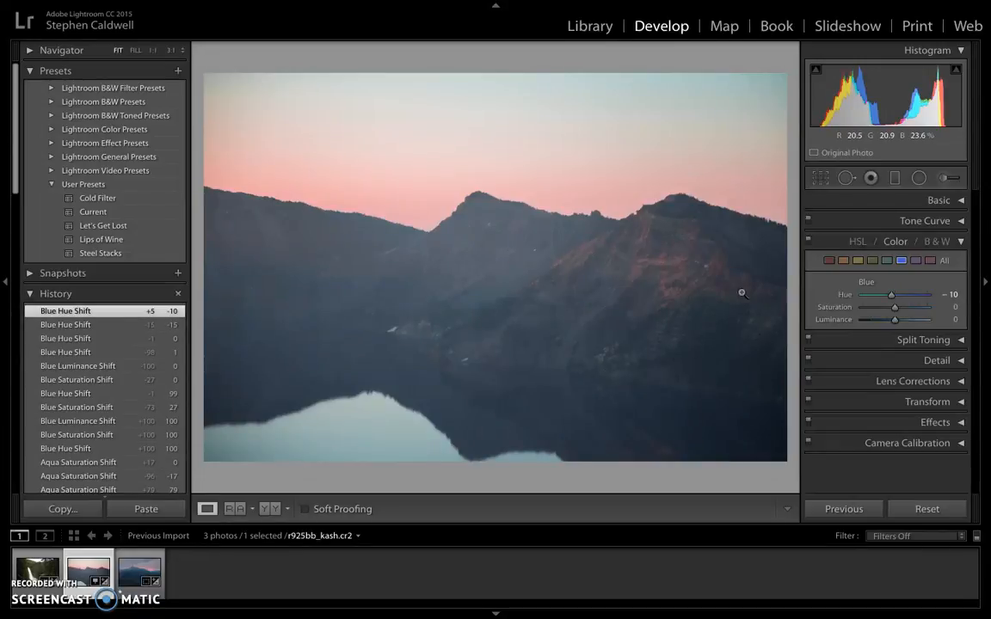
- Compare strongly and slightly reduced blue Saturation, and set it to -20
drag(894, 307, 849, 308)
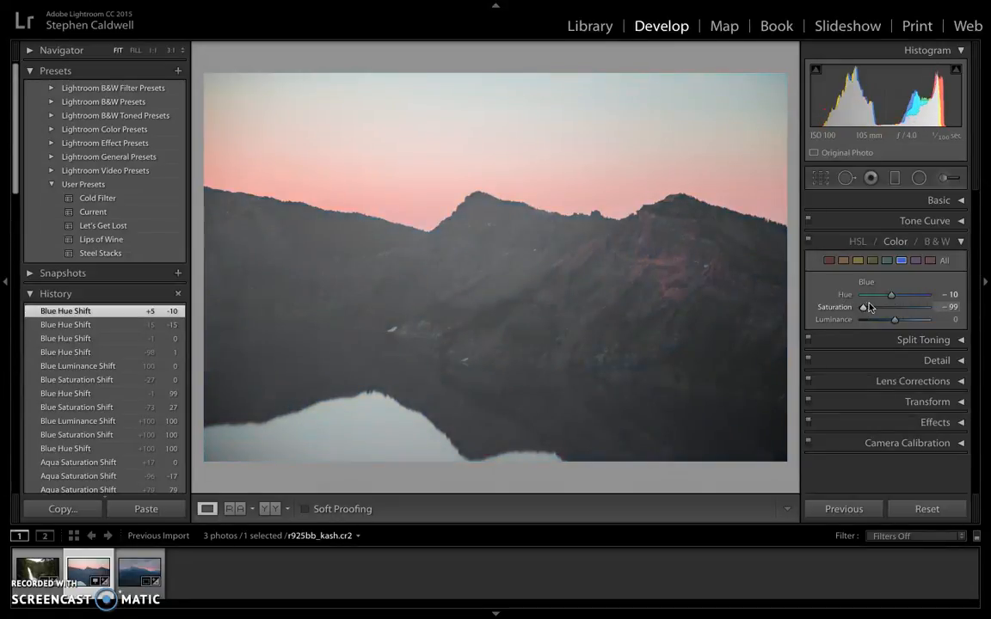
mouse_move(888, 309)
mouse_down()
mouse_move(905, 310)
mouse_move(889, 309)
mouse_up()
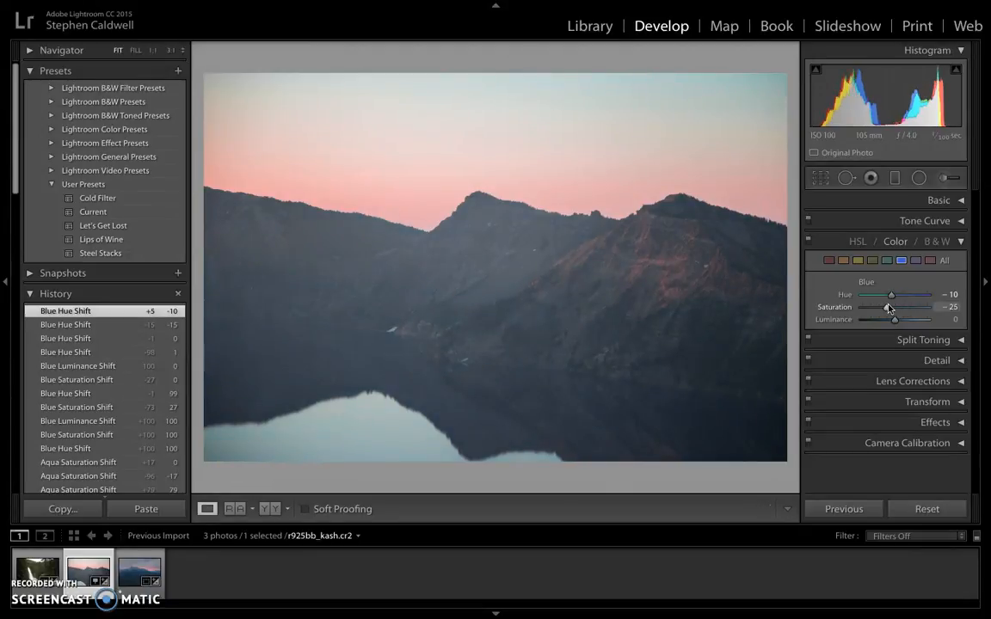
drag(890, 308, 890, 308)
click(956, 307)
text(-20)
key(Return)
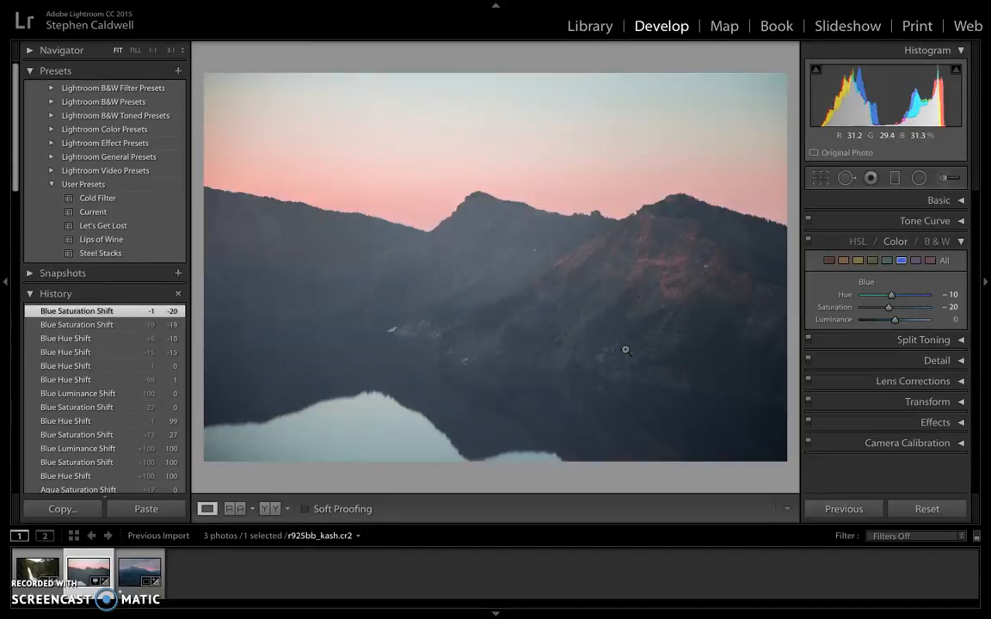
- Compare the blue Luminance at -100 and +100, and set it to -50
drag(894, 319, 804, 325)
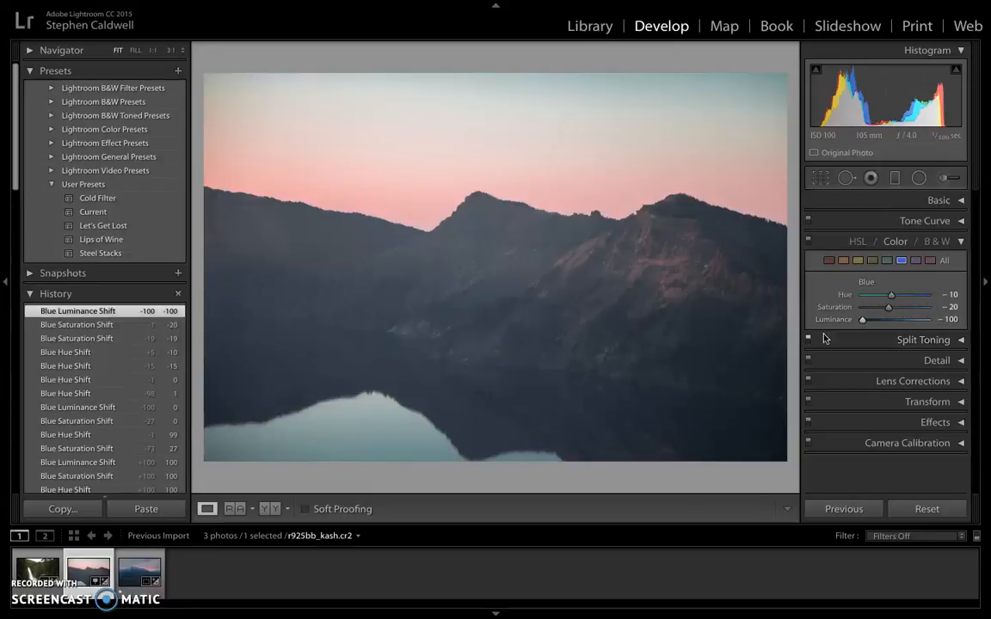
drag(873, 321, 981, 319)
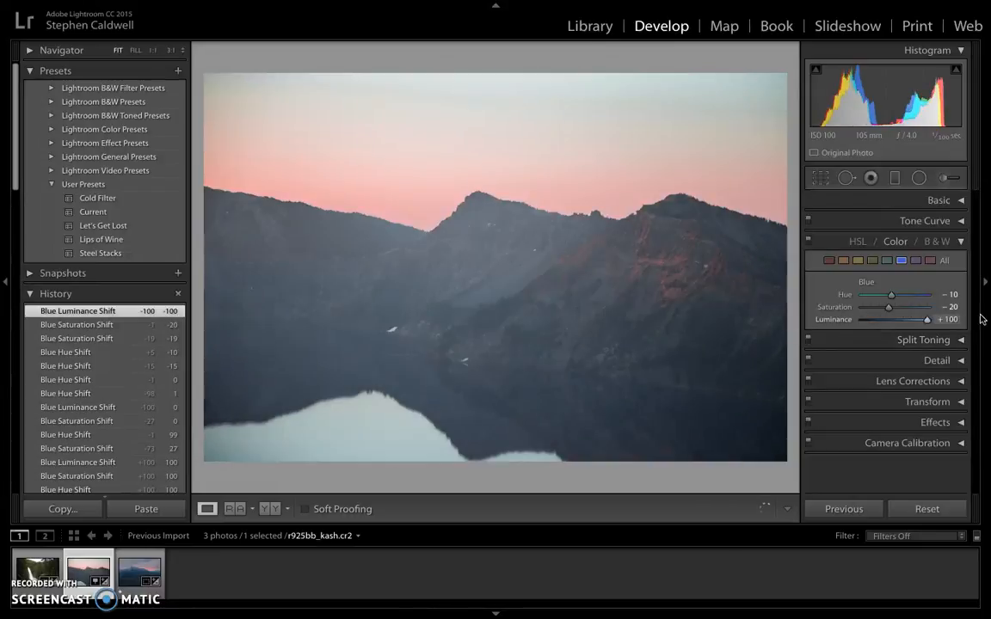
drag(842, 326, 817, 325)
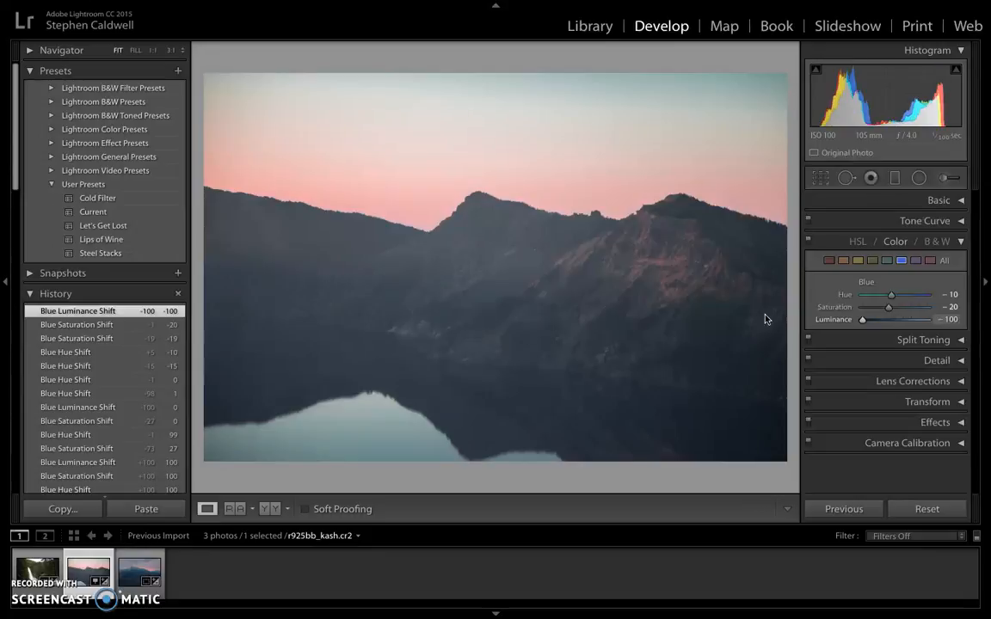
click(946, 319)
key(Return)
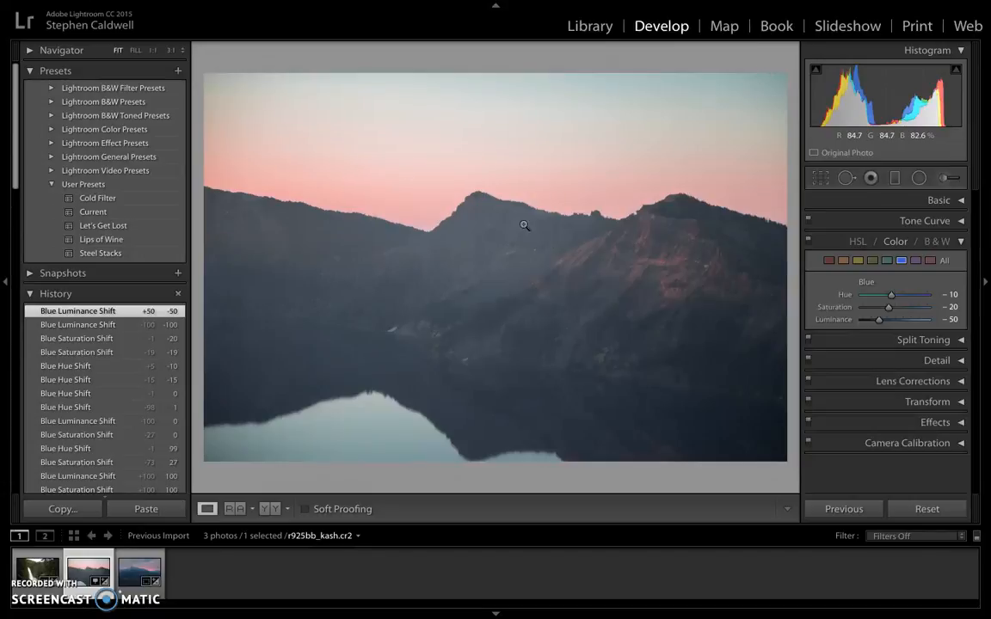
- Switch to the purple channel, try Saturation +100 with Luminance +100 and -100, and sweep the Hue from -100 to +100
click(915, 260)
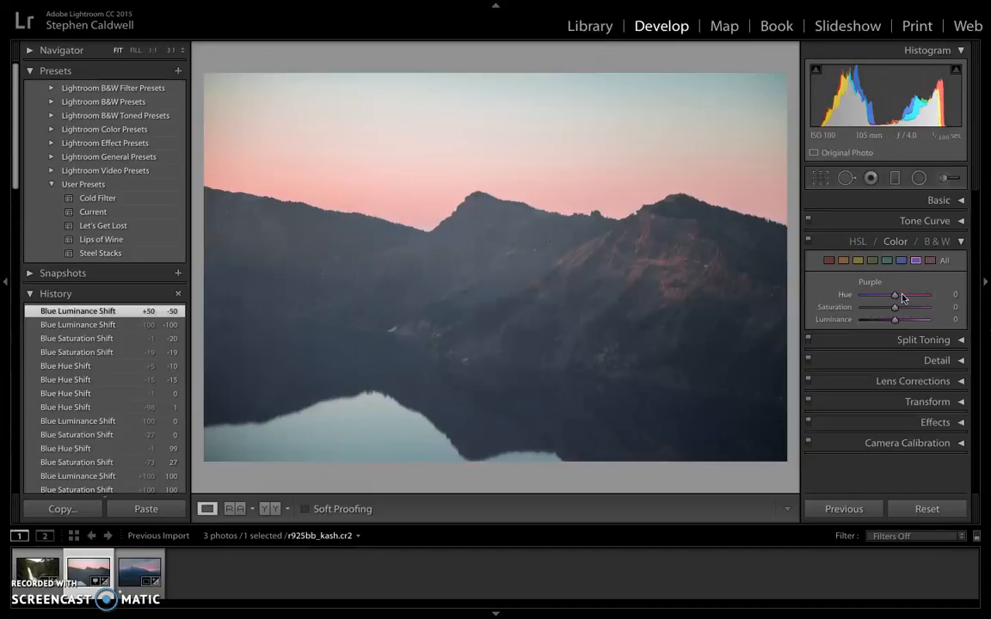
drag(820, 295, 913, 295)
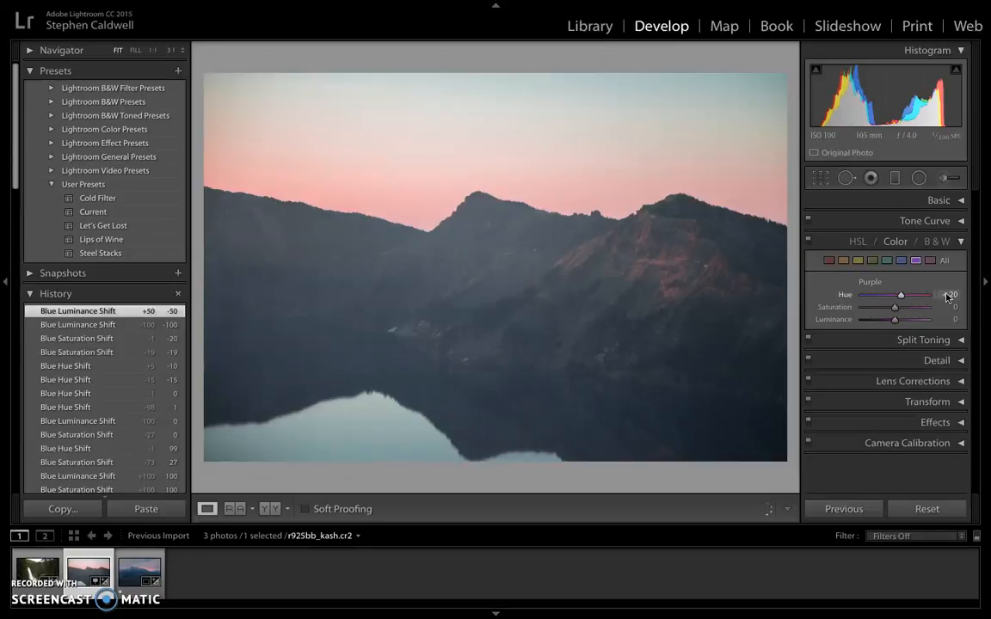
click(914, 295)
drag(850, 303, 863, 322)
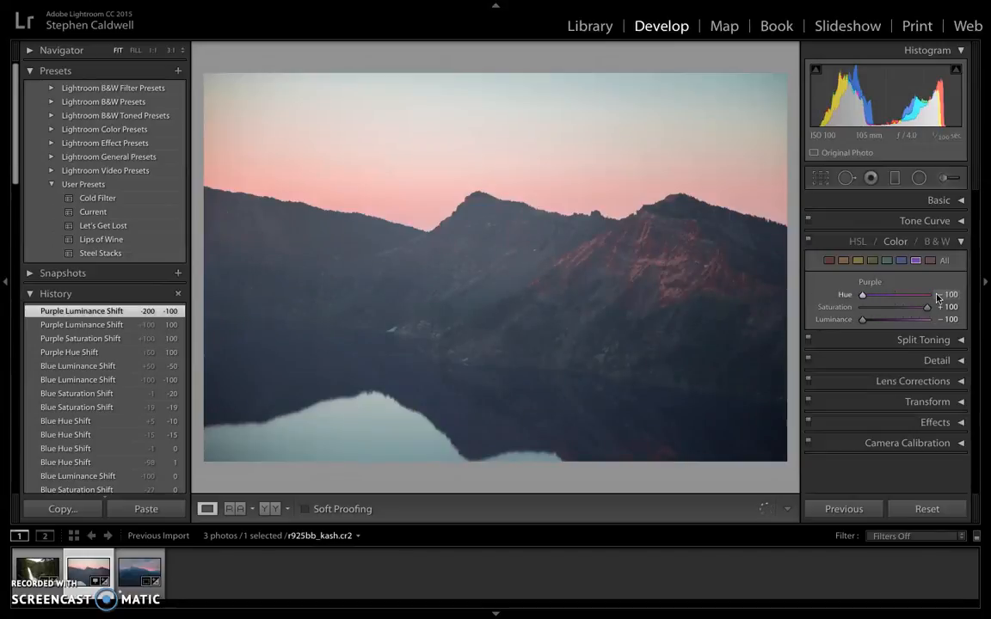
drag(926, 295, 836, 294)
mouse_move(931, 291)
mouse_down()
mouse_move(953, 295)
mouse_move(926, 295)
mouse_up()
drag(843, 290, 960, 295)
- Reset the purple Saturation and purple Luminance to 0
click(949, 308)
text(0)
key(Return)
click(950, 319)
text(0)
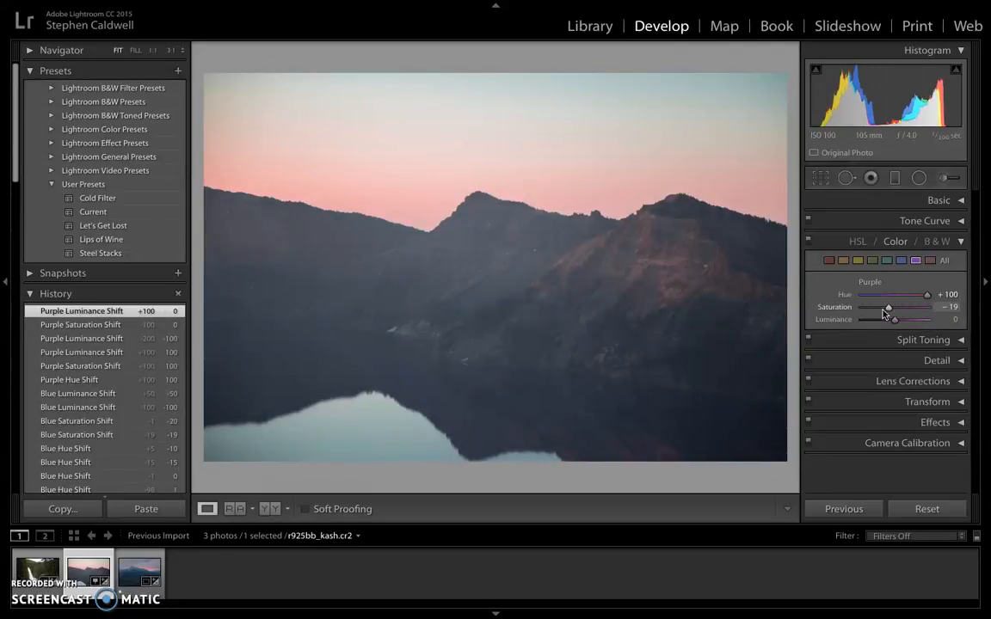
- Try lower and higher purple Saturation, and set it to +25
drag(901, 313, 904, 314)
click(951, 307)
text(25)
key(Return)
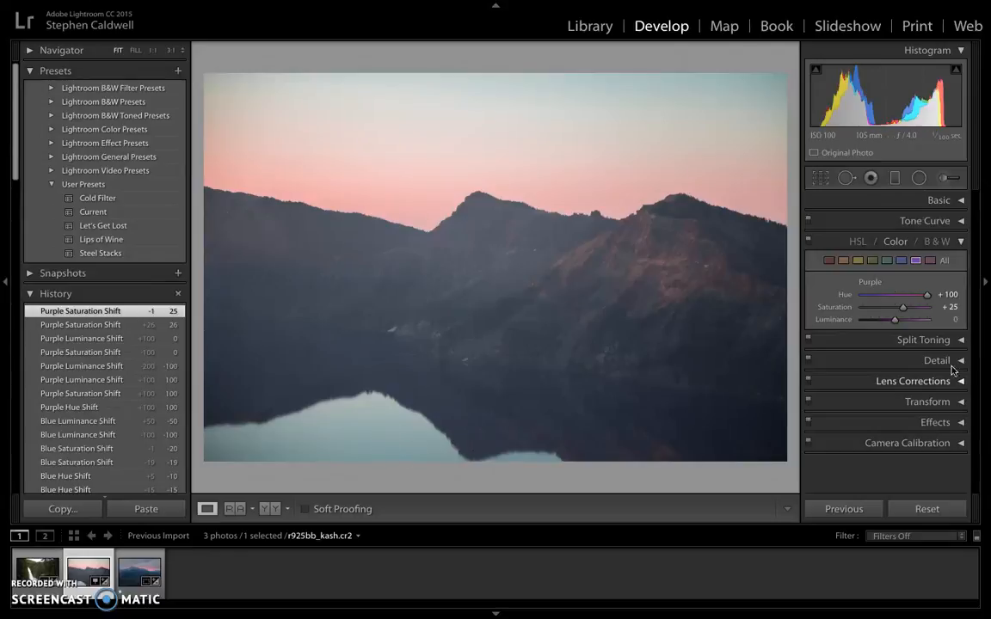
- Try the magenta Hue at -100, reset it to 0 and close the color channel settings
click(930, 259)
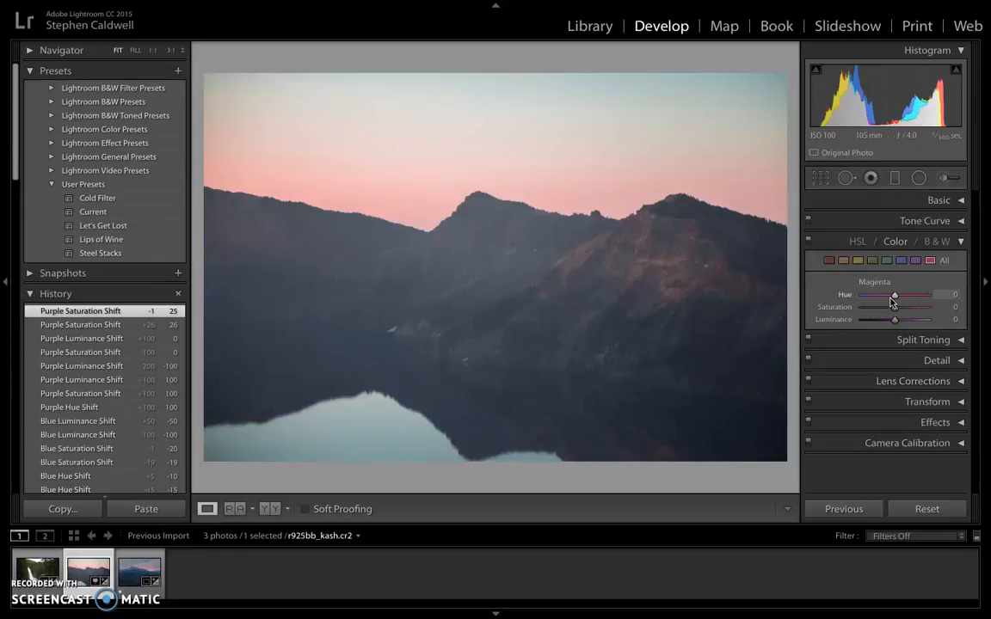
drag(897, 298, 833, 280)
click(951, 295)
text(0)
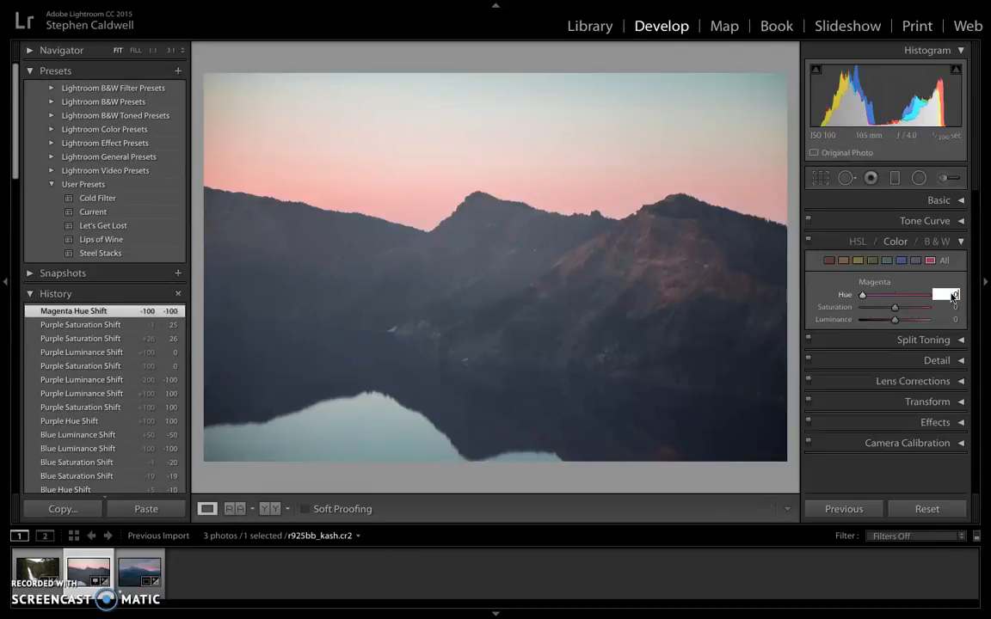
key(Return)
click(962, 242)
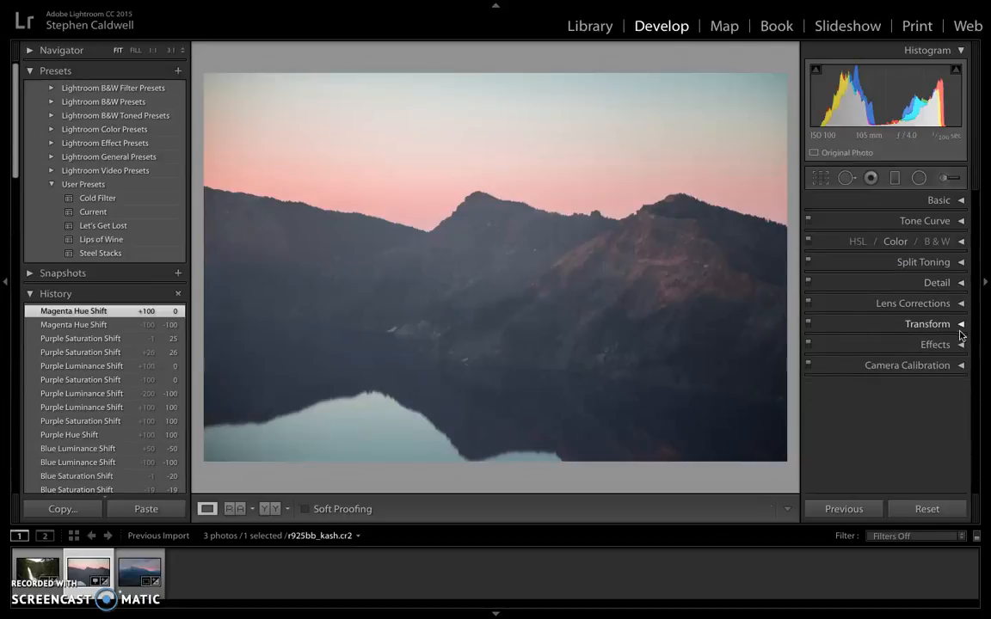
- Enable Constrain Crop in the manual lens corrections, try a Distortion Amount of +50, and reset it to 0
click(954, 303)
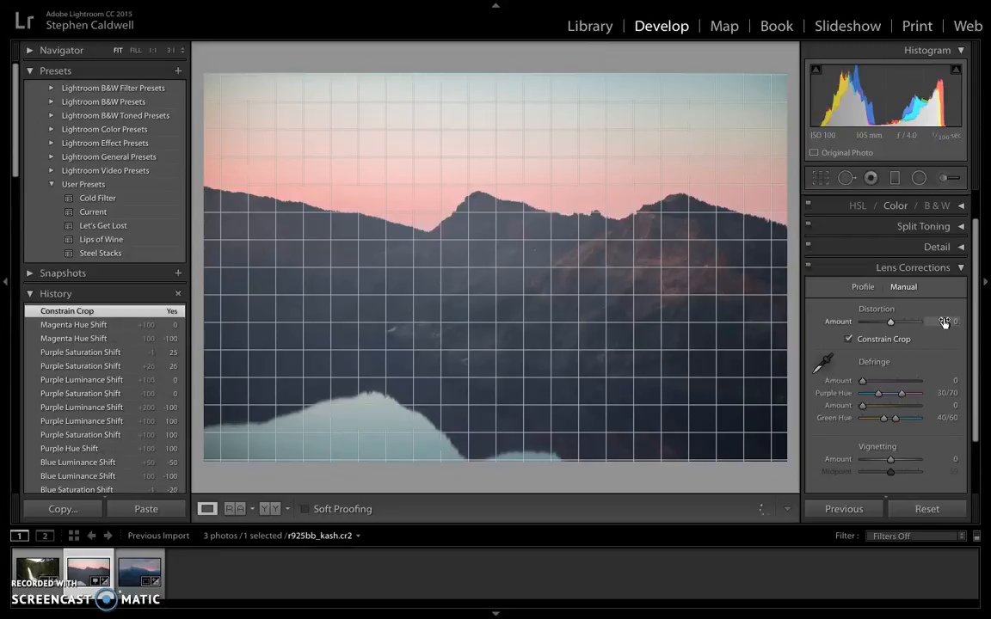
click(943, 322)
text(50)
key(Return)
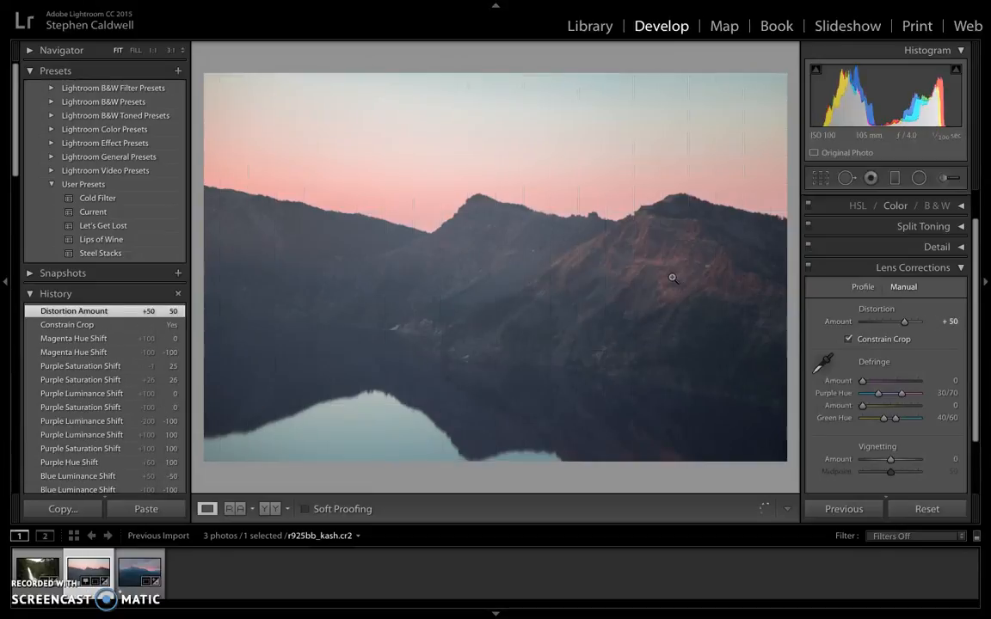
click(953, 321)
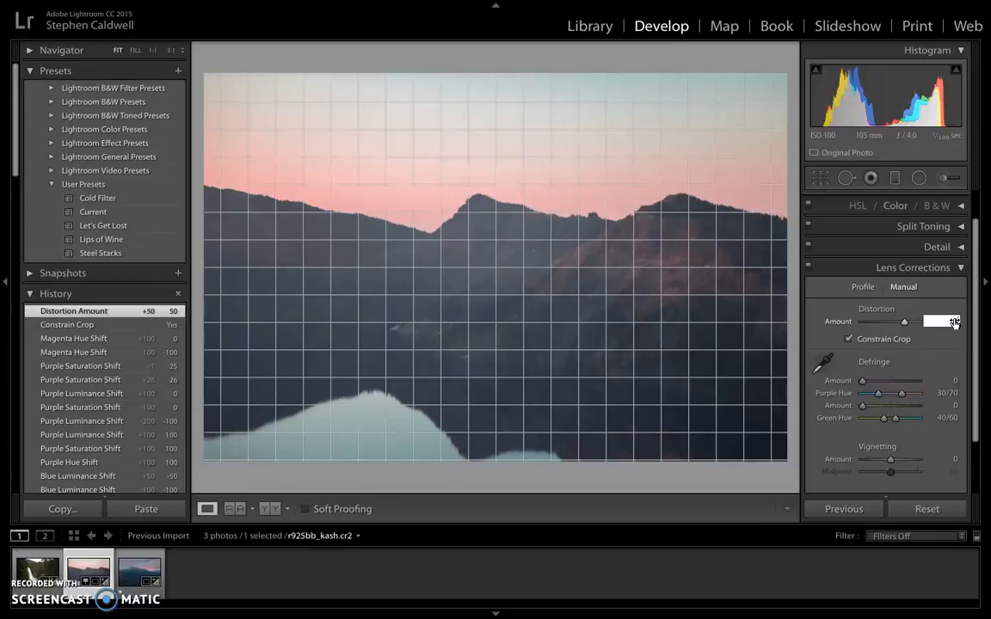
text(0)
key(Return)
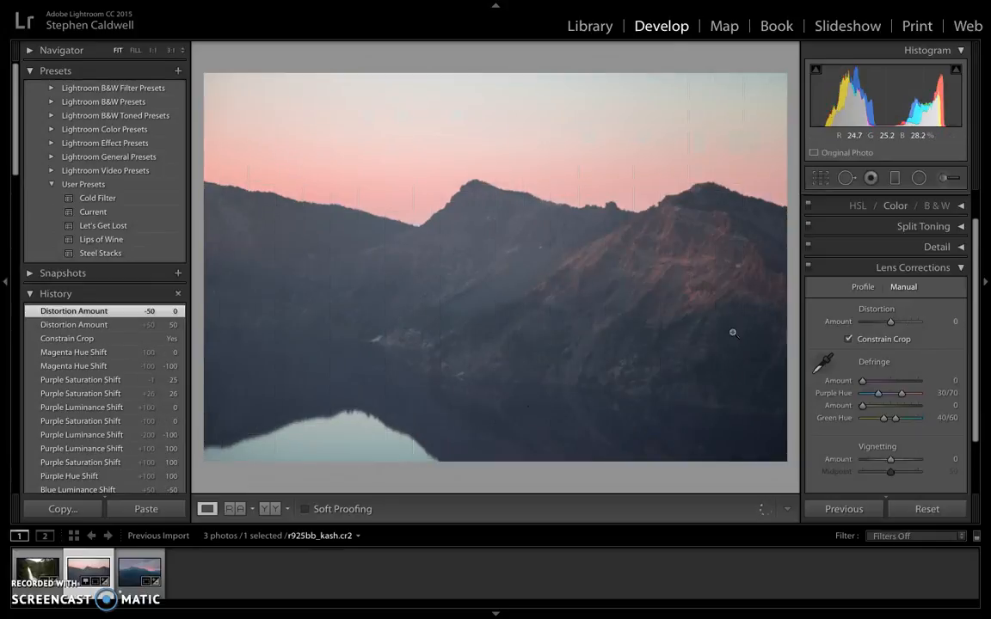
- Try the lens Distortion Amount at +50, +100 and -6, and return it to 0
click(953, 321)
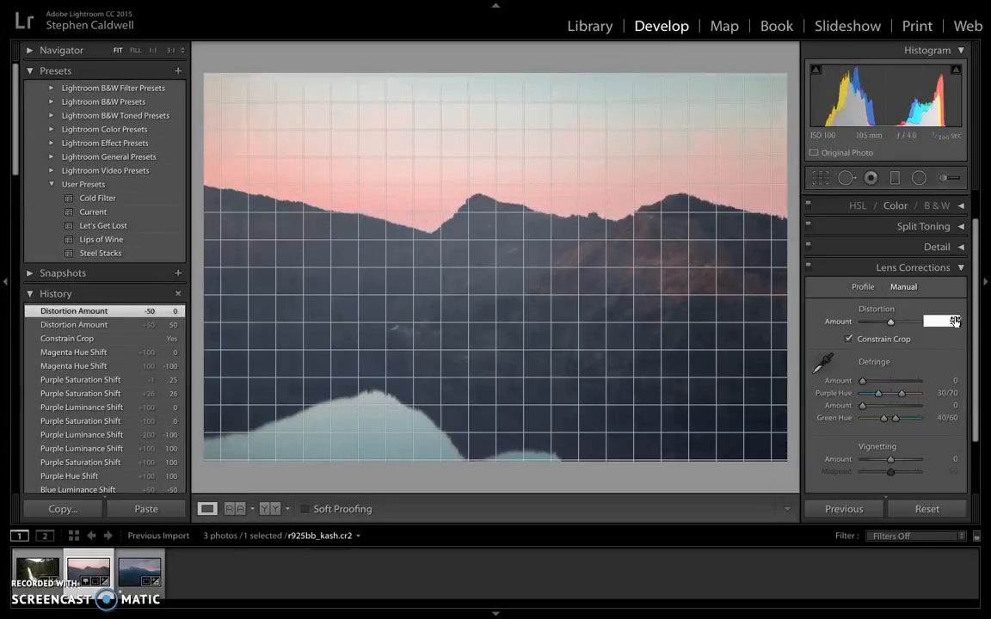
text(50)
key(Return)
mouse_move(903, 322)
mouse_down()
mouse_move(936, 330)
mouse_move(888, 326)
mouse_up()
click(954, 321)
text(0)
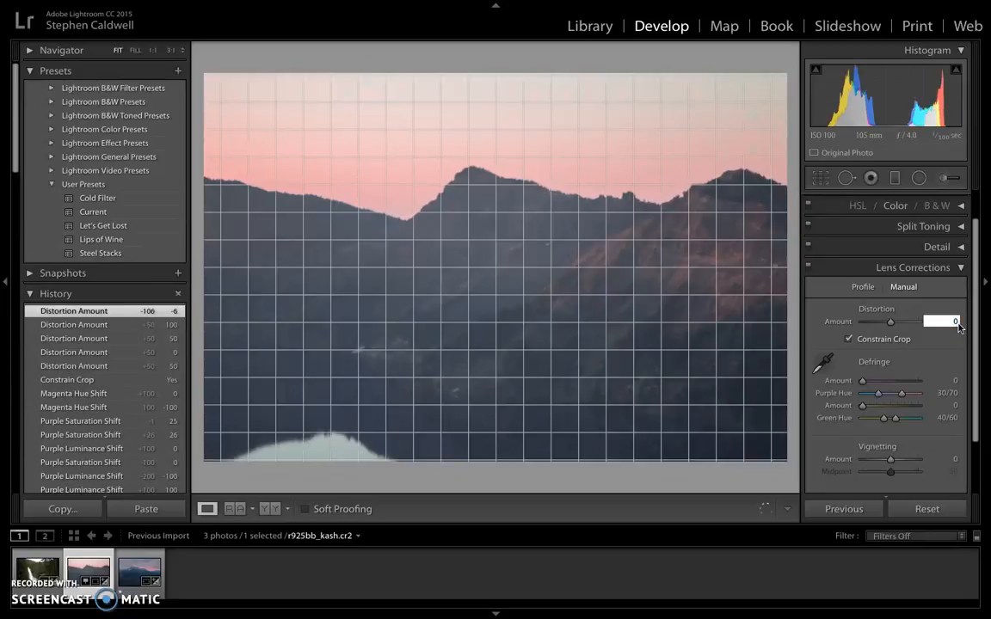
key(Return)
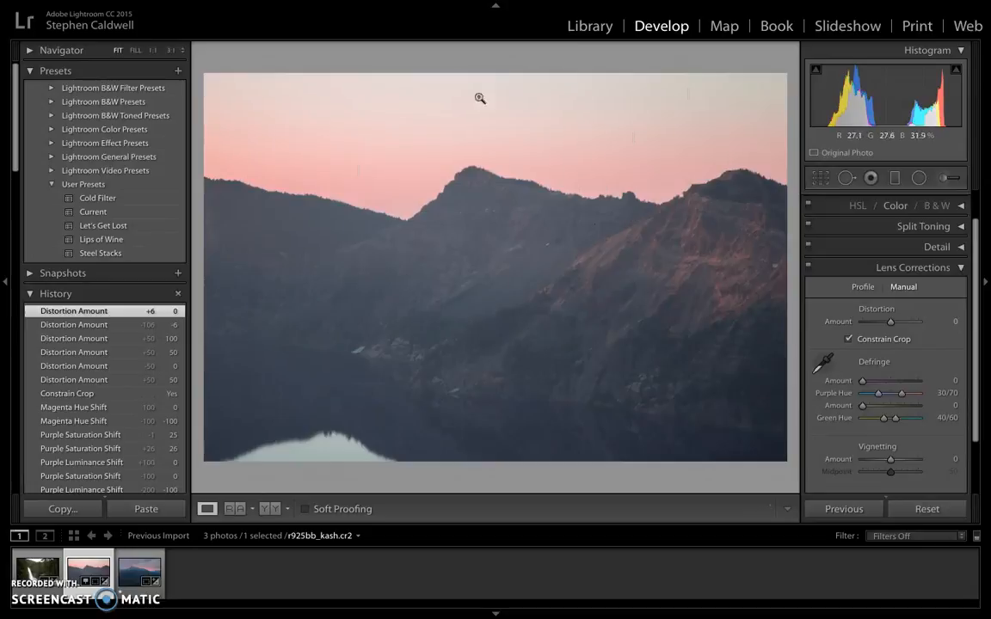
- Set the lens Distortion Amount to +60 and close the lens correction settings
click(956, 323)
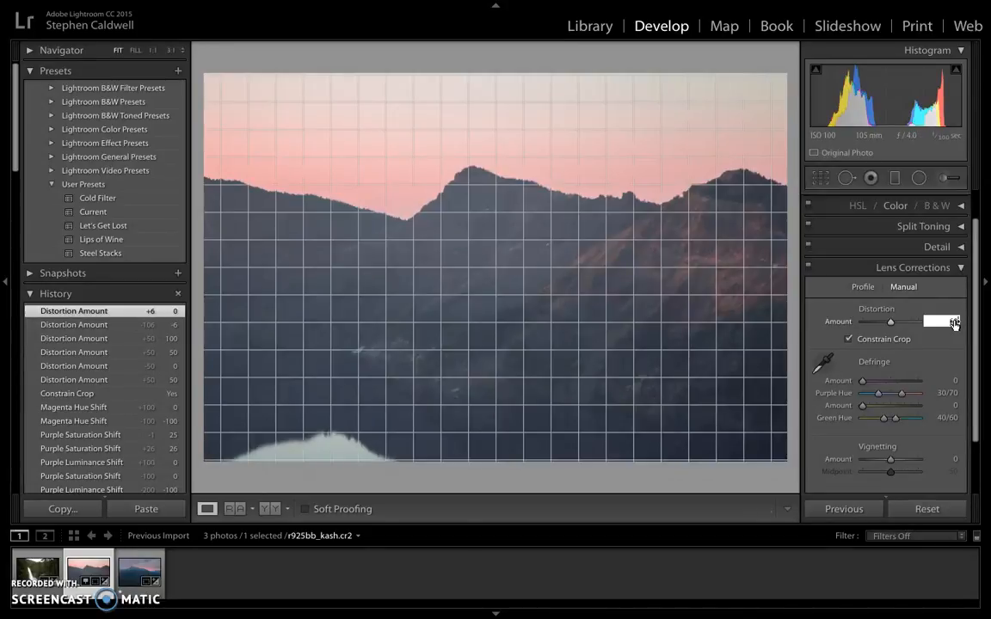
text(60)
key(Return)
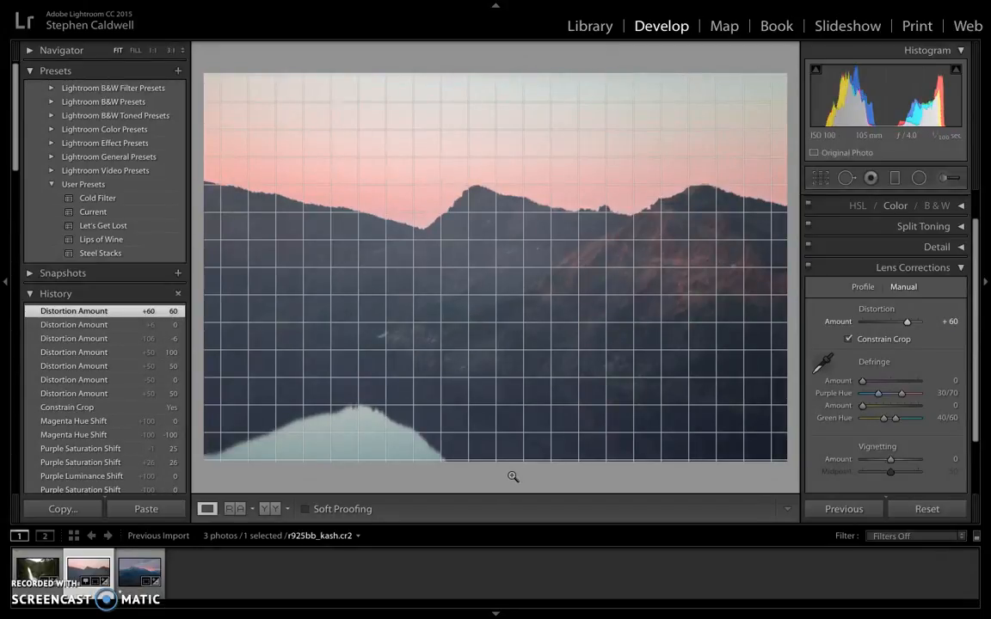
click(960, 273)
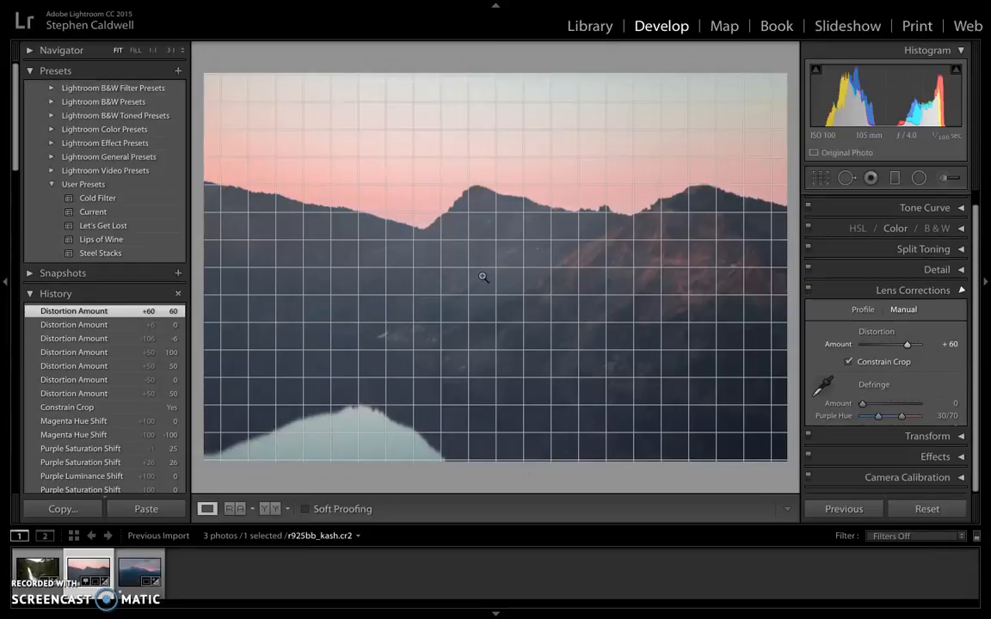
click(481, 283)
click(526, 298)
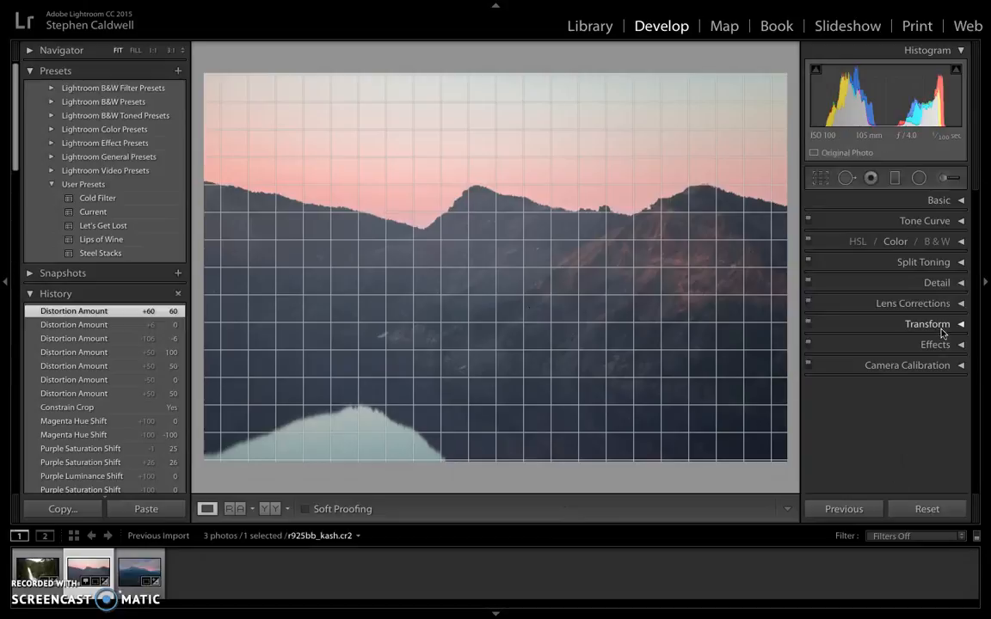
click(961, 221)
click(960, 221)
click(941, 200)
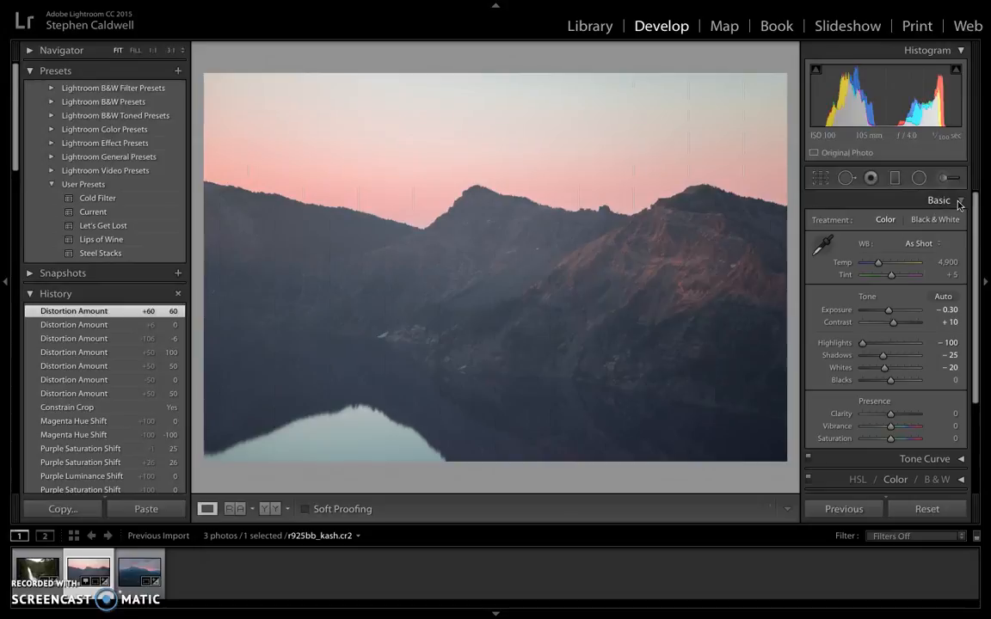
click(937, 200)
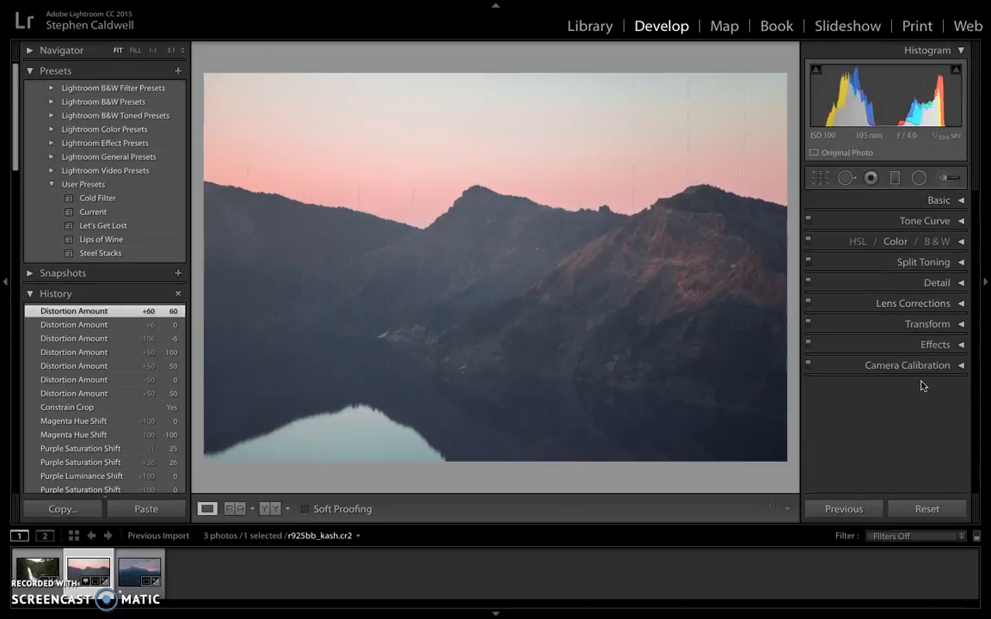
- Compare the lake photo with its original by resetting all settings and restoring the +60 distortion state from the edit history
click(921, 509)
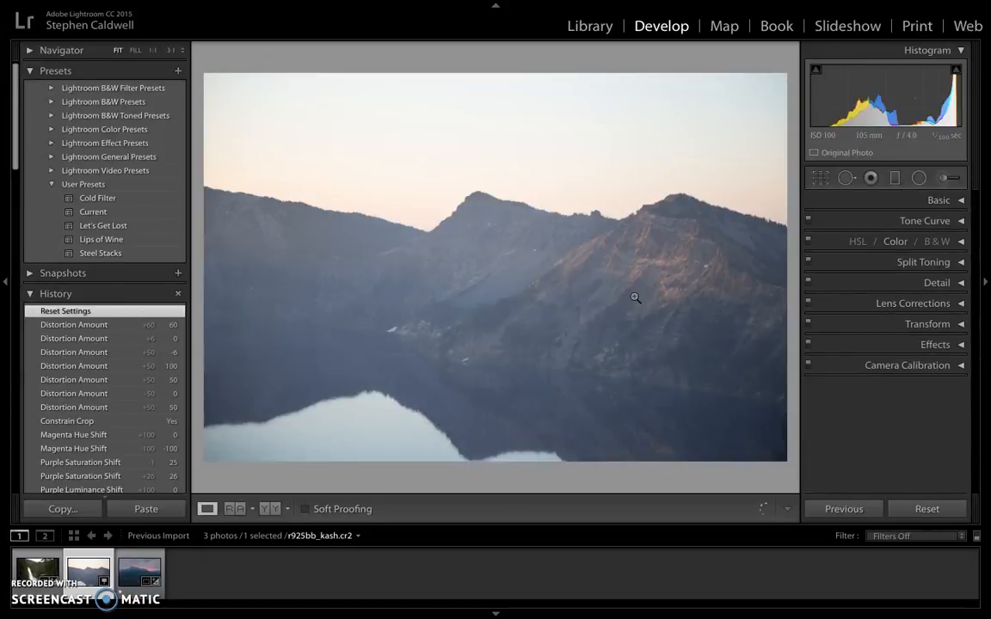
click(101, 324)
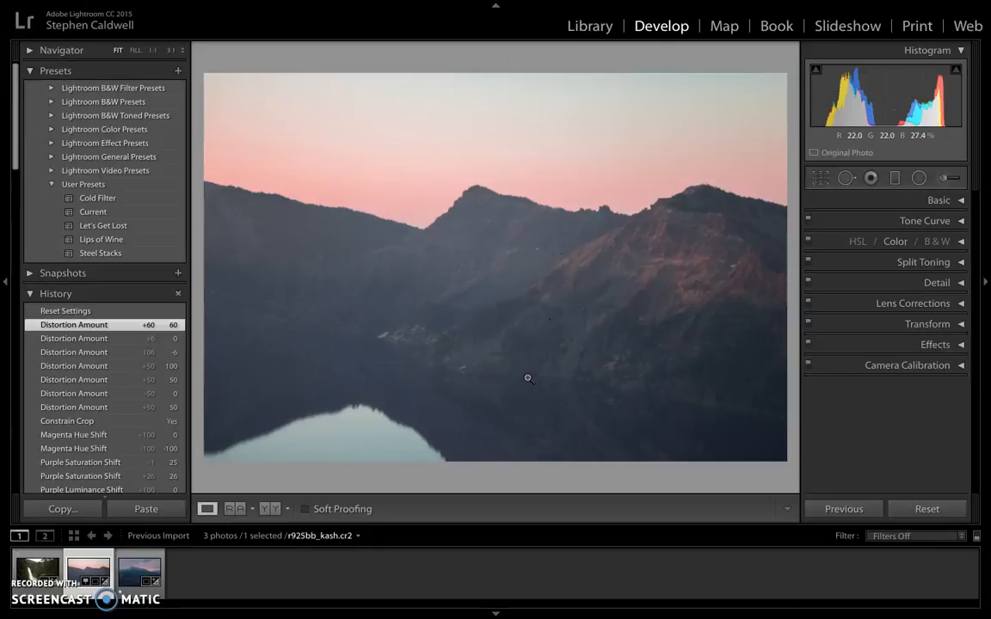
- Switch to the snowy mountain sunset photo, compare its reset state with its latest distortion edit, and review its basic tone settings
click(128, 573)
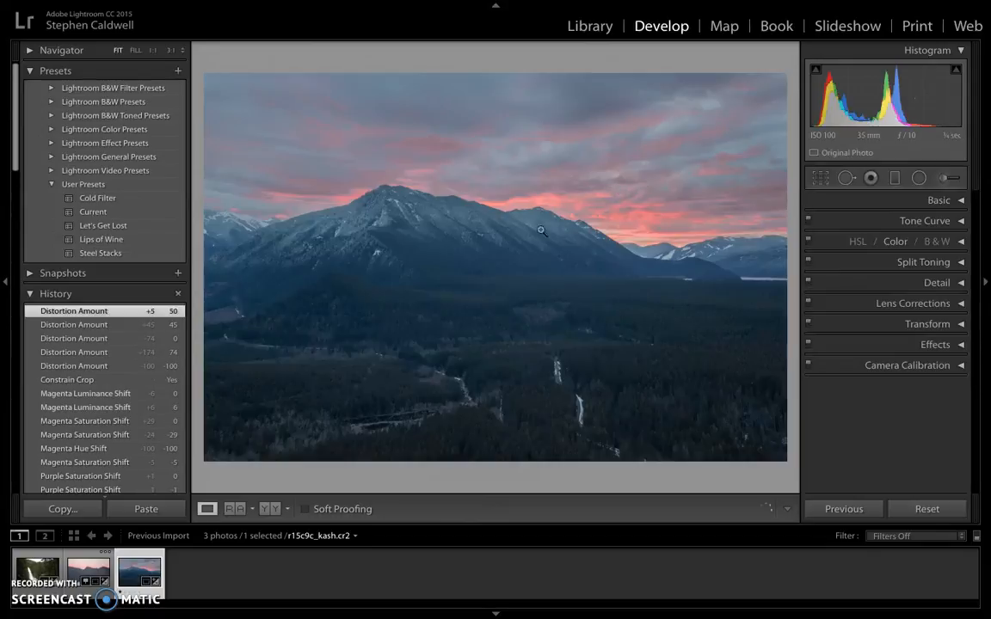
click(938, 513)
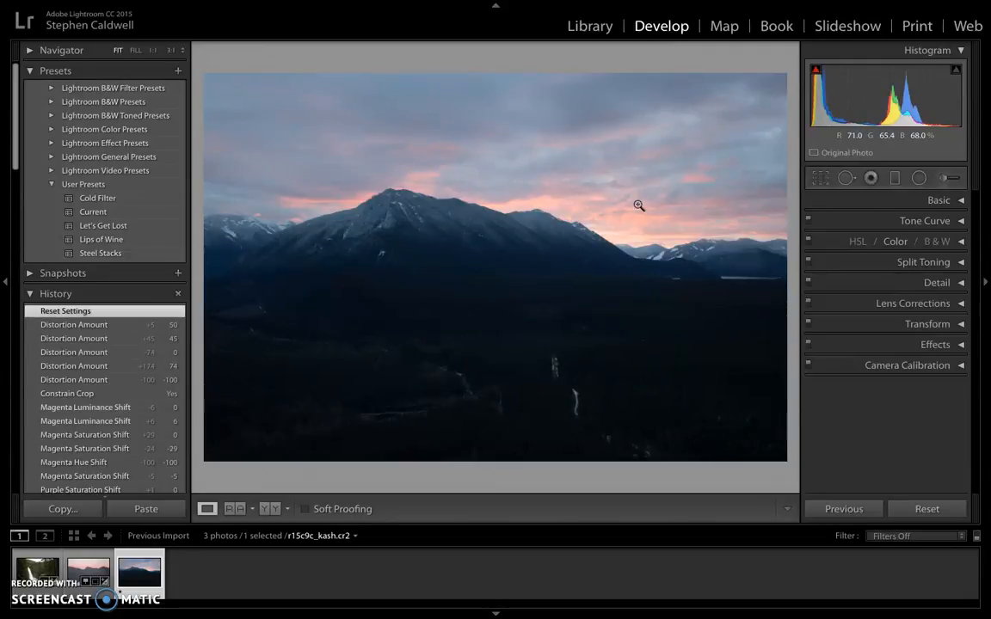
click(106, 325)
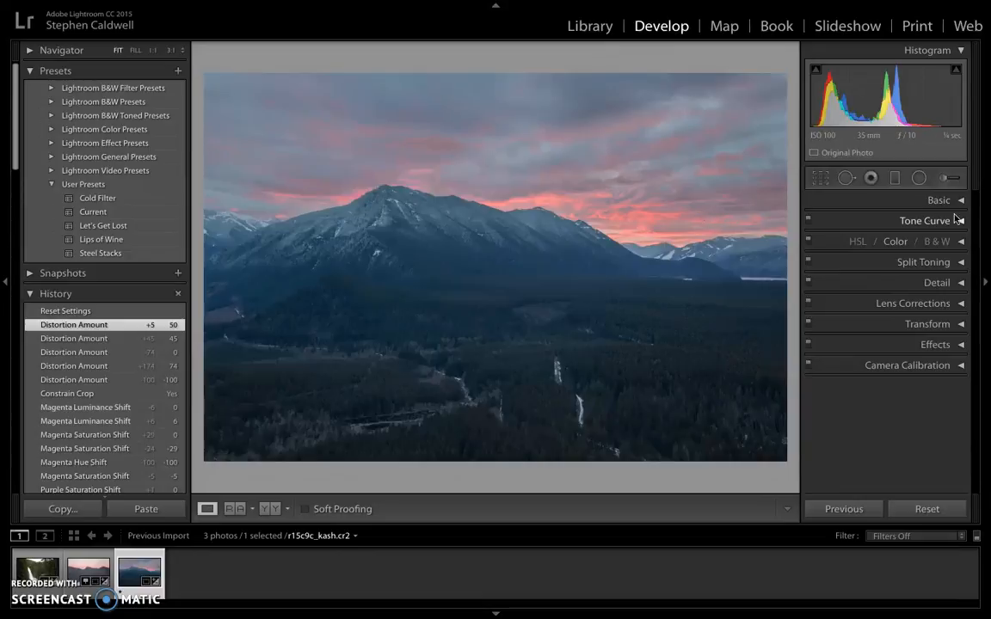
click(963, 201)
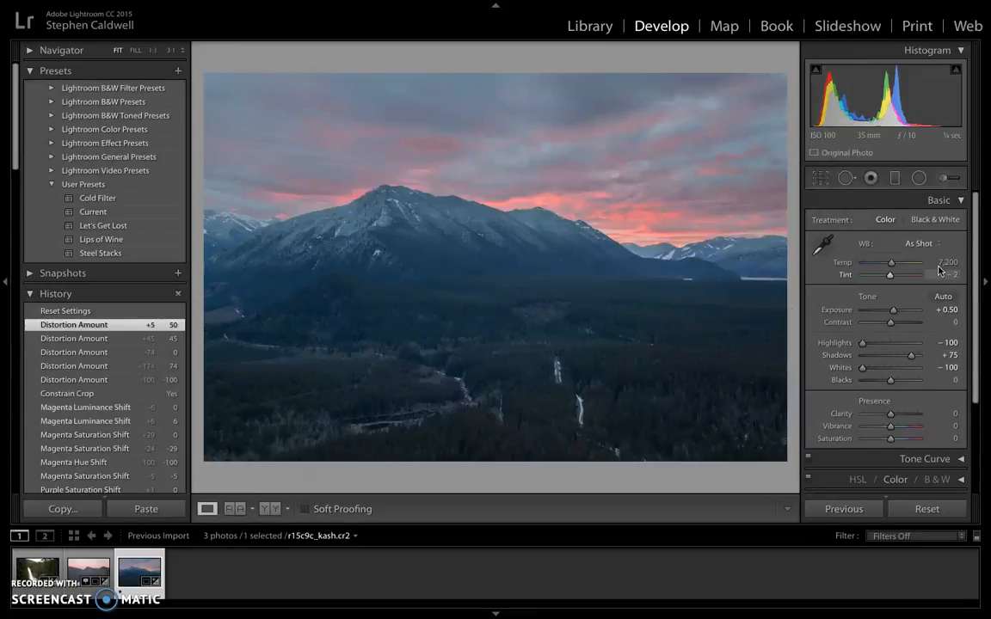
click(959, 200)
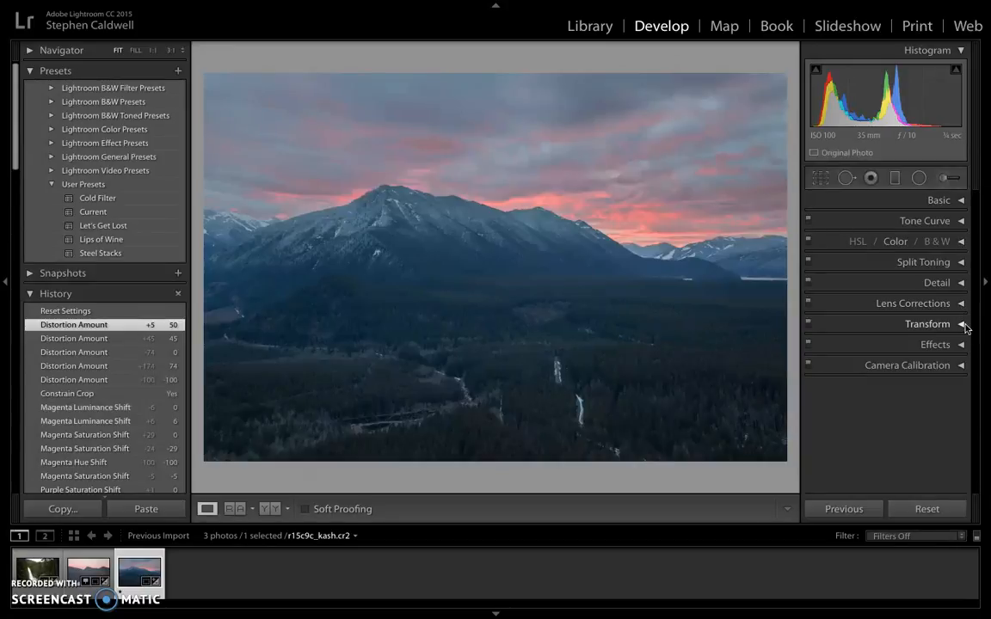
- Compare the sunset photo's lens Distortion Amount at 0 and +50, leave it at +50, and close the lens correction settings
click(960, 303)
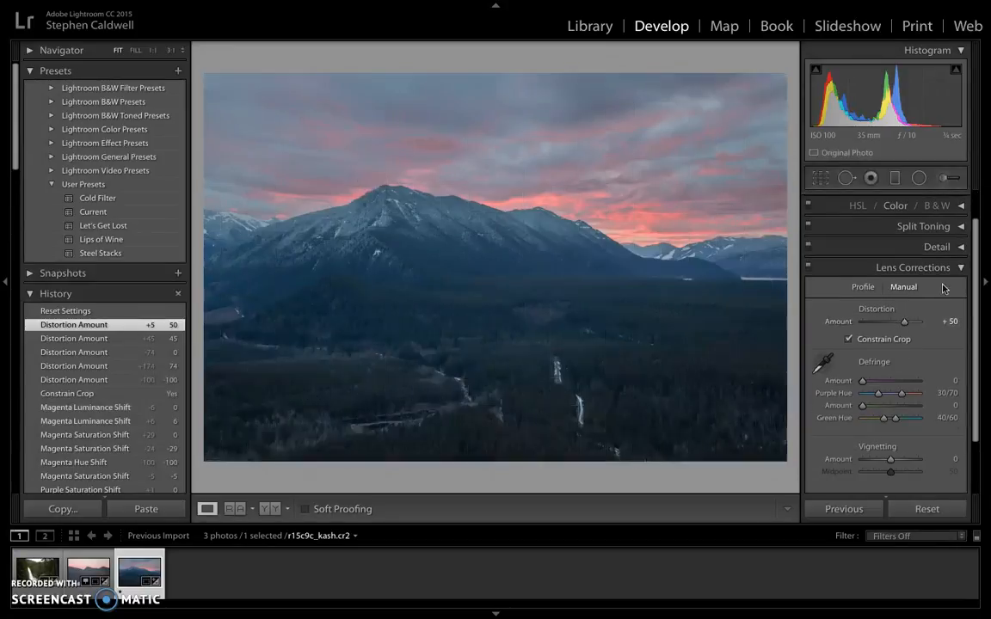
click(949, 320)
text(0)
key(Return)
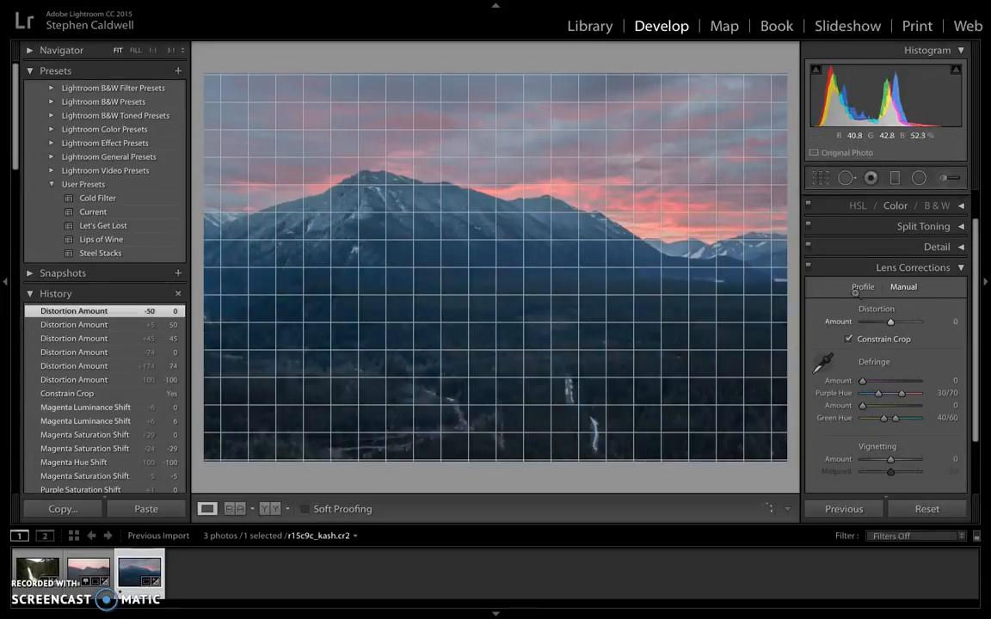
click(950, 321)
text(50)
key(Return)
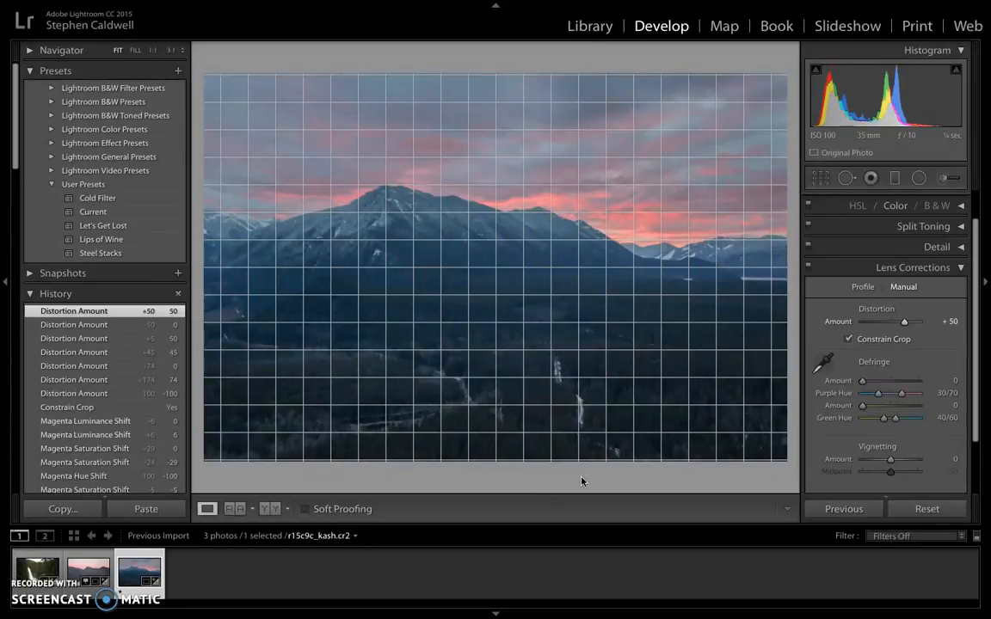
click(961, 267)
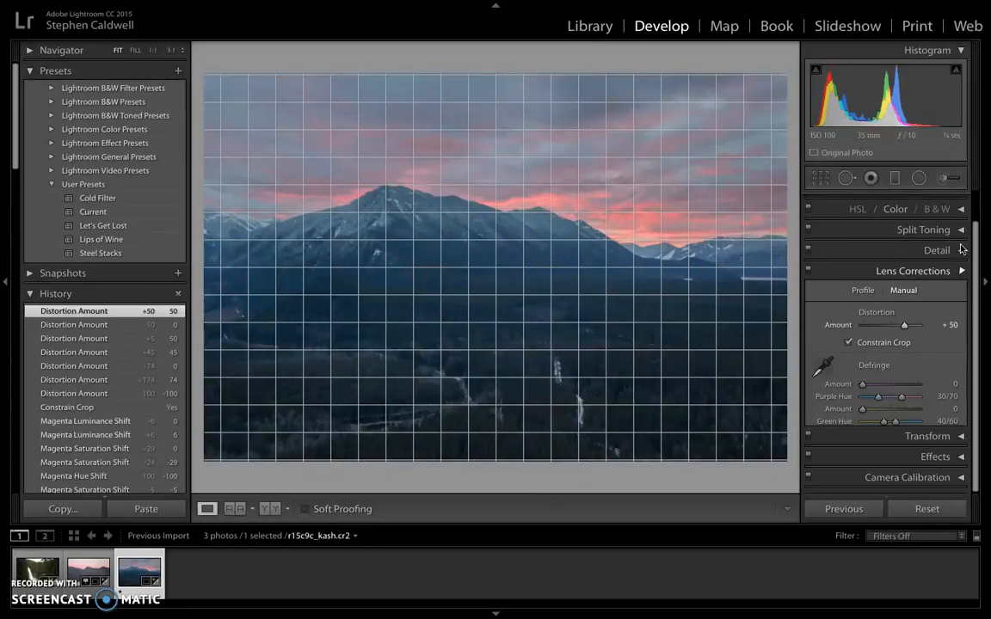
- Review the green, aqua and magenta channel settings of the mountain sunset photo
click(961, 243)
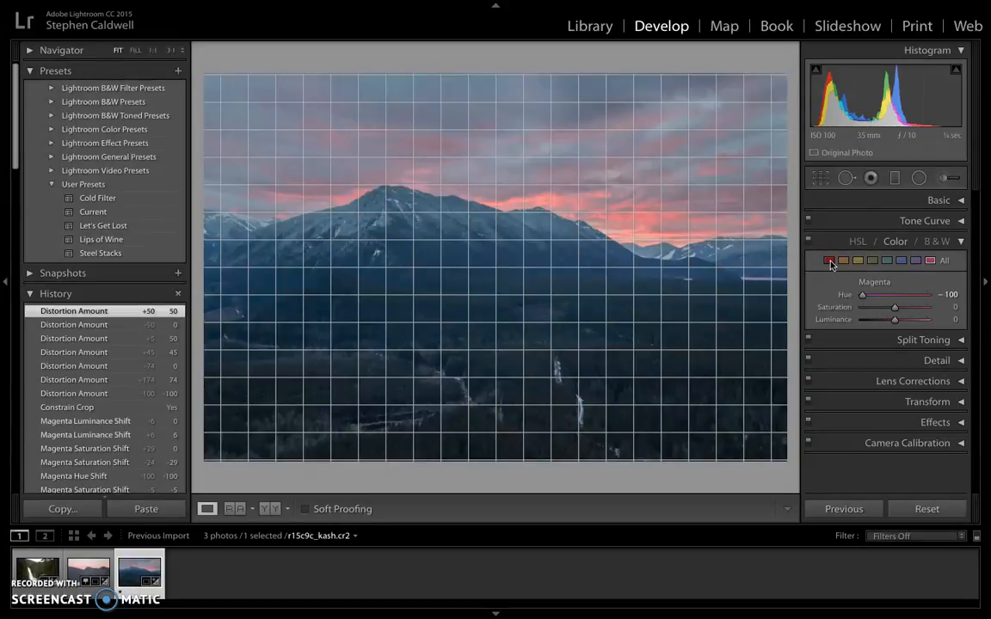
click(873, 260)
click(889, 261)
click(930, 262)
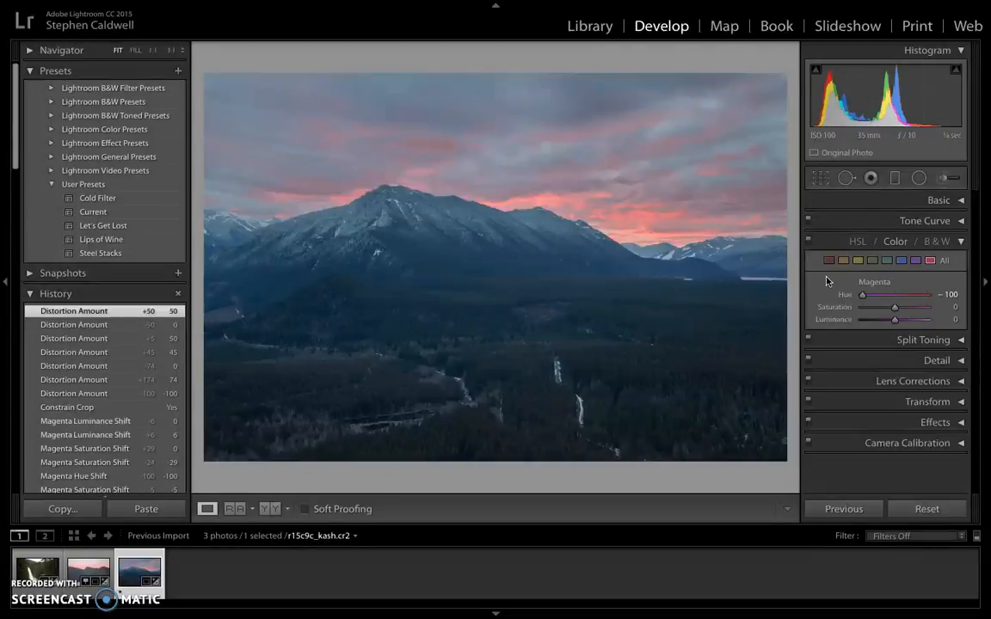
- Switch to the waterfall photo and close the color channel settings
click(26, 572)
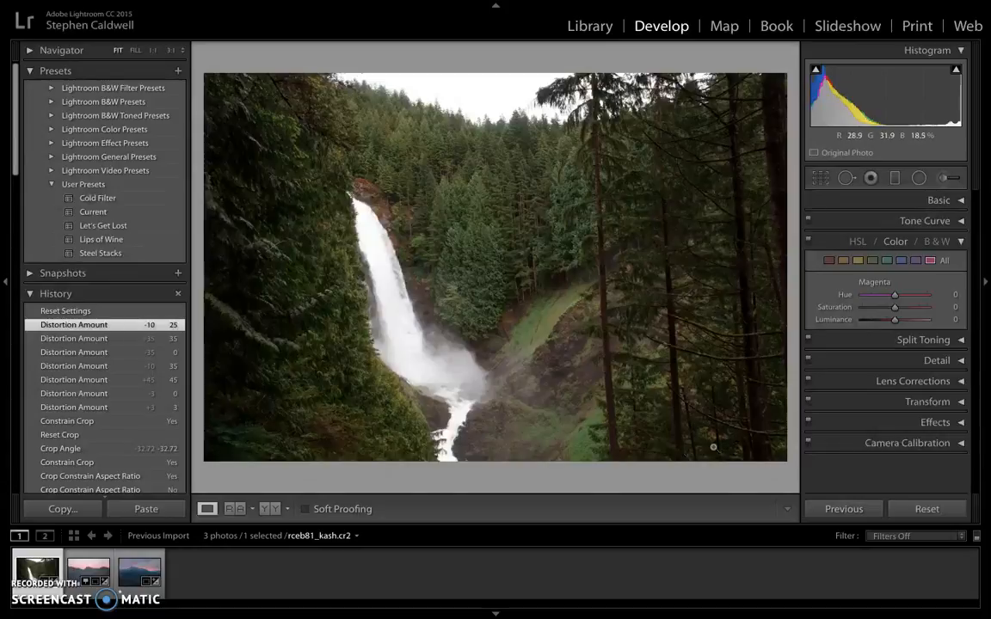
click(960, 246)
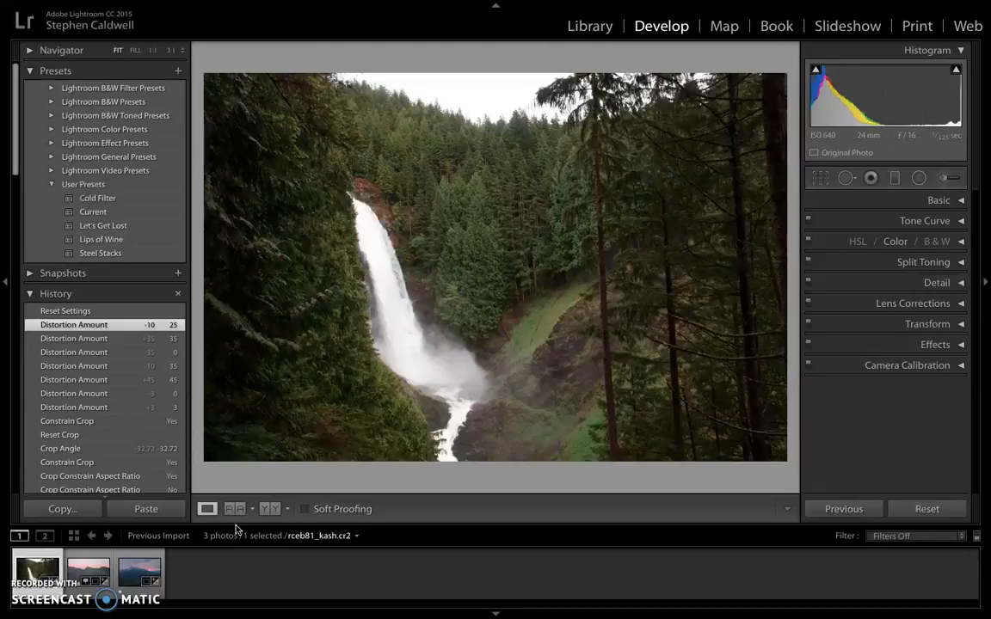
mouse_move(65, 2)
mouse_move(762, 612)
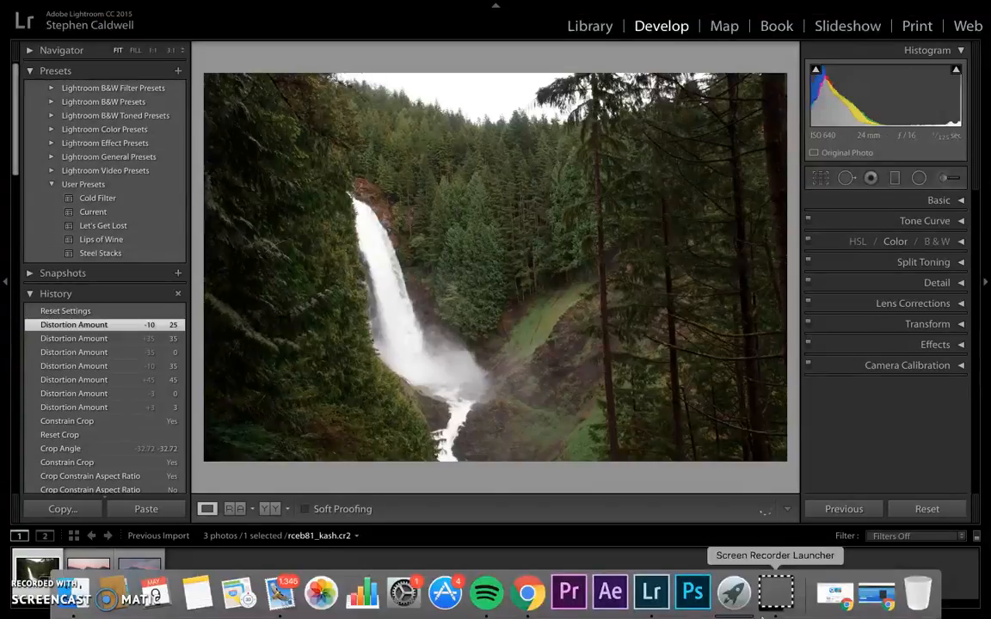
click(778, 599)
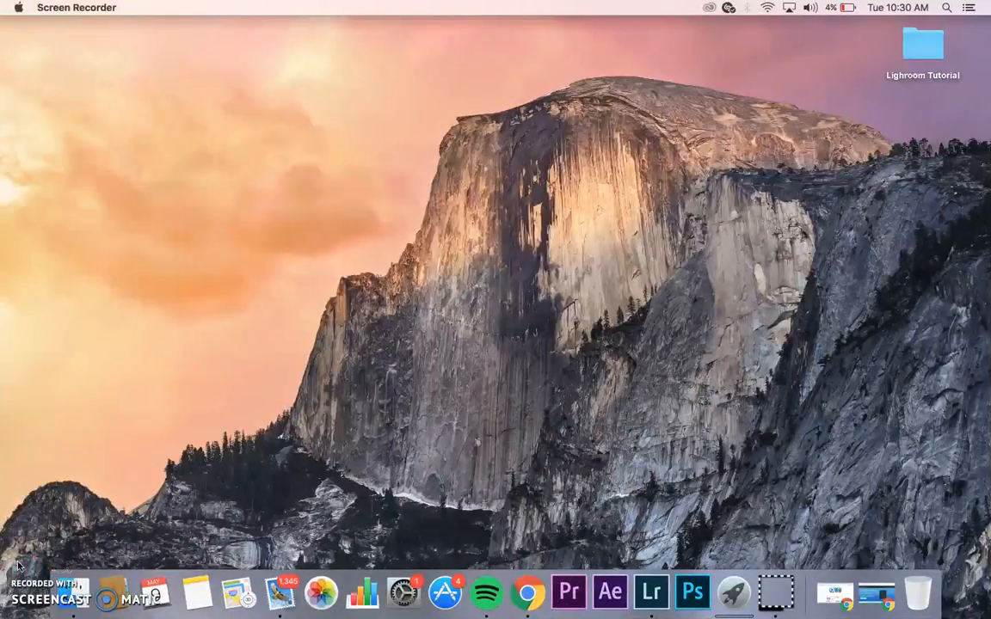